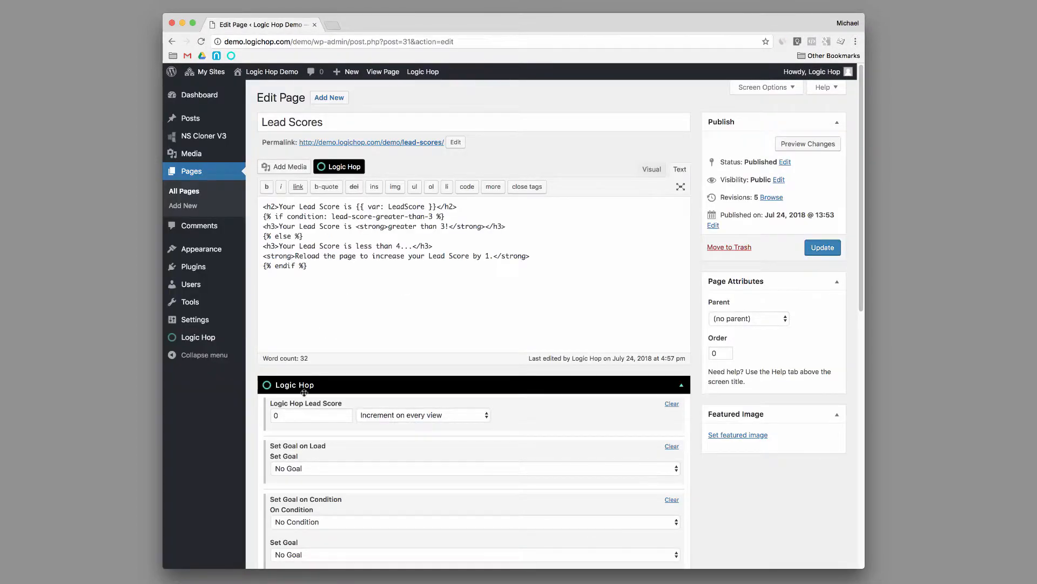
- Open the Logic Hop conditions list in a new browser tab and open the "Lead Score Greater Than 3" condition
{"action": "mouse_move", "coordinate": [208, 344]}
{"action": "left_click", "coordinate": [261, 356], "text": "super"}
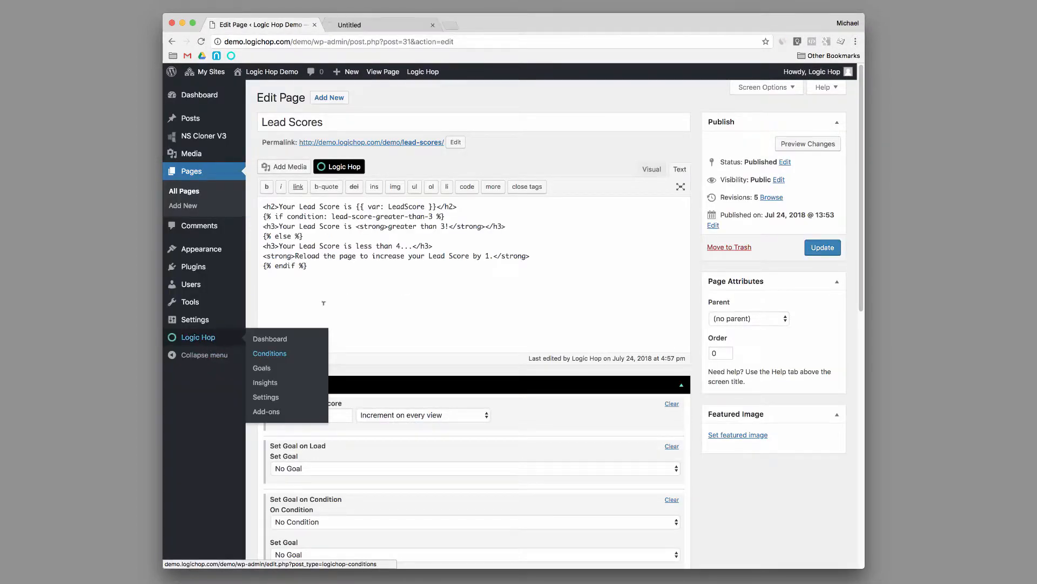
{"action": "left_click", "coordinate": [379, 27]}
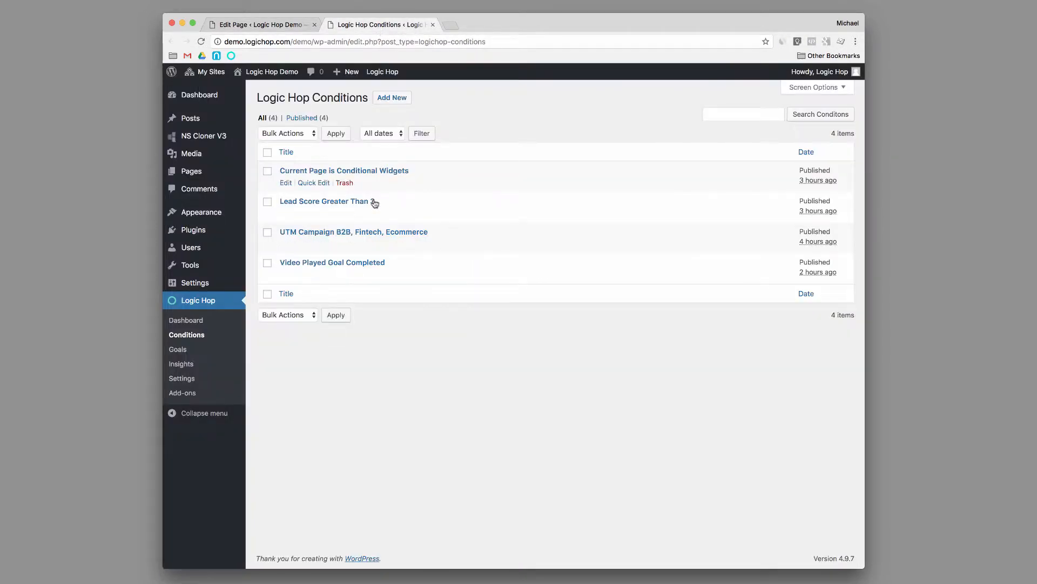
{"action": "left_click", "coordinate": [334, 202]}
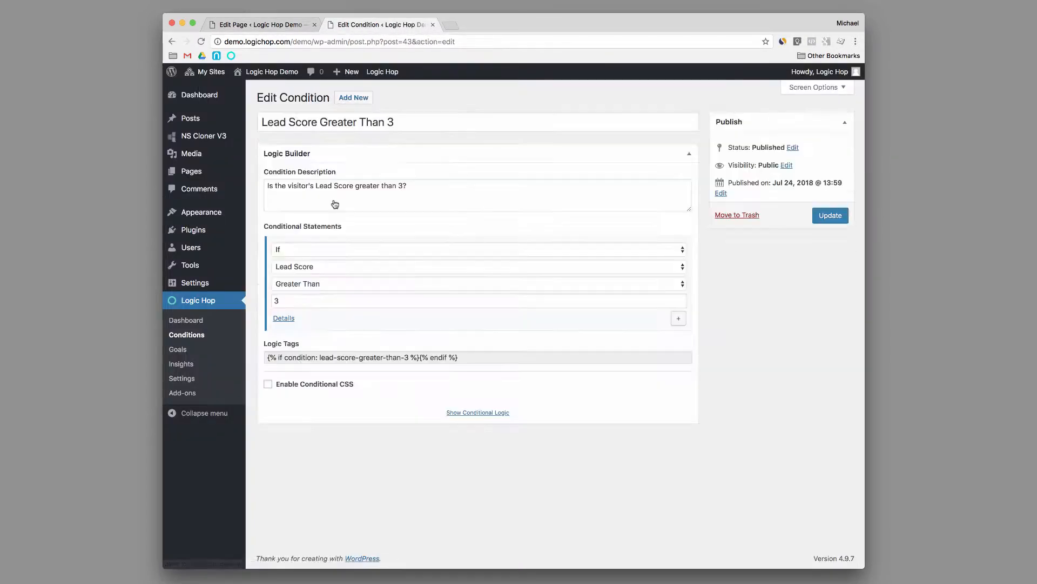
- Review the condition's description and its statement's type, comparison options and threshold value in the Logic Builder
{"action": "left_click_drag", "start_coordinate": [432, 189], "coordinate": [271, 186]}
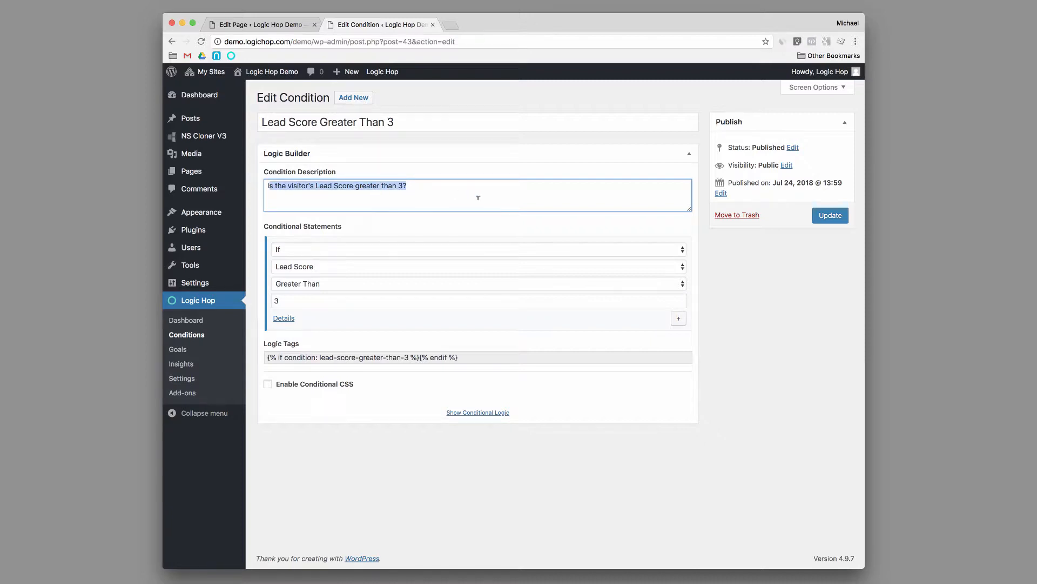
{"action": "left_click", "coordinate": [498, 224]}
{"action": "left_click", "coordinate": [356, 267]}
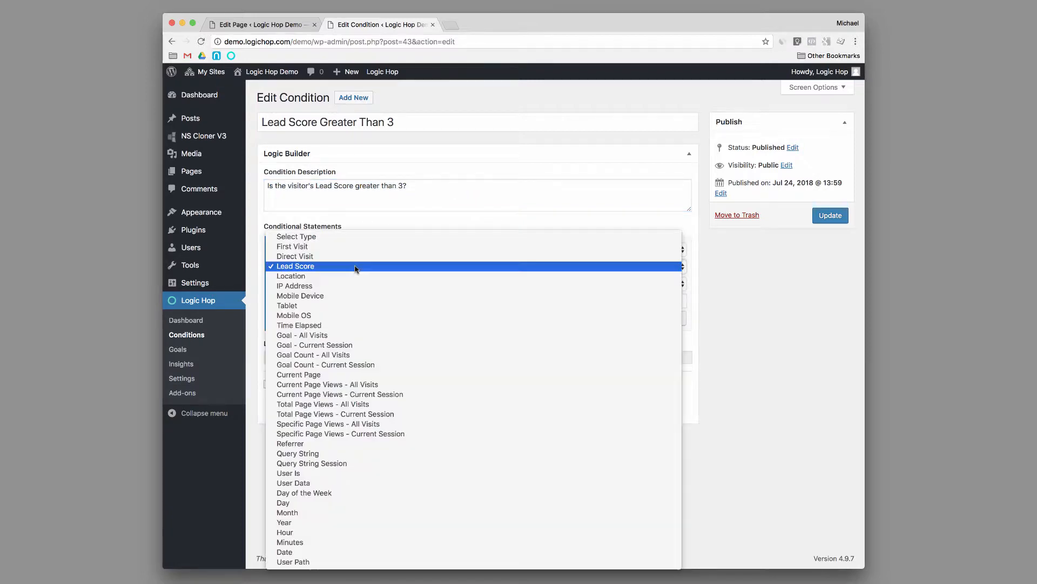
{"action": "left_click", "coordinate": [356, 268]}
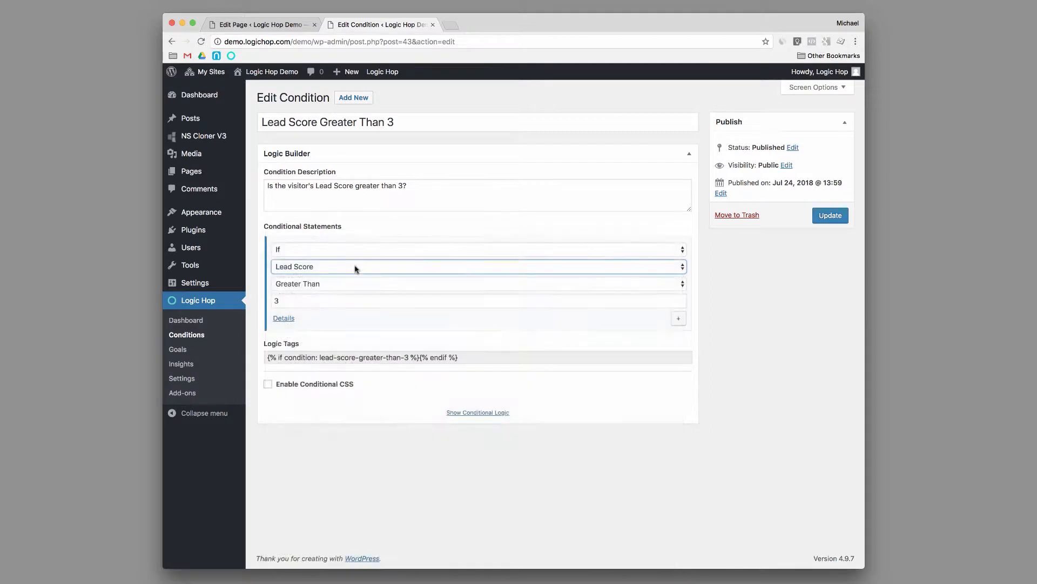
{"action": "left_click", "coordinate": [345, 284]}
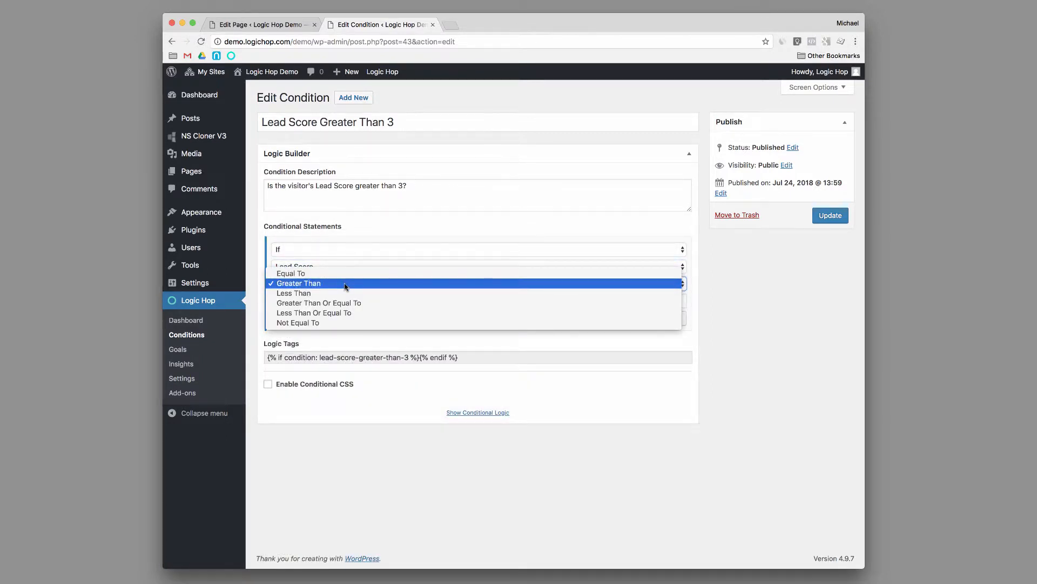
{"action": "left_click", "coordinate": [346, 284]}
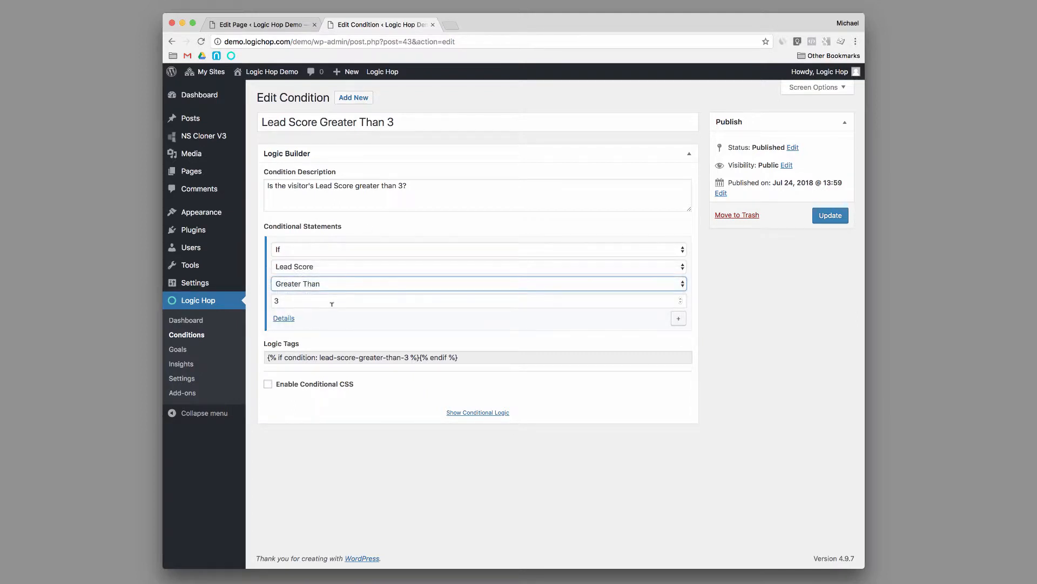
{"action": "left_click", "coordinate": [297, 303]}
{"action": "left_click", "coordinate": [528, 150]}
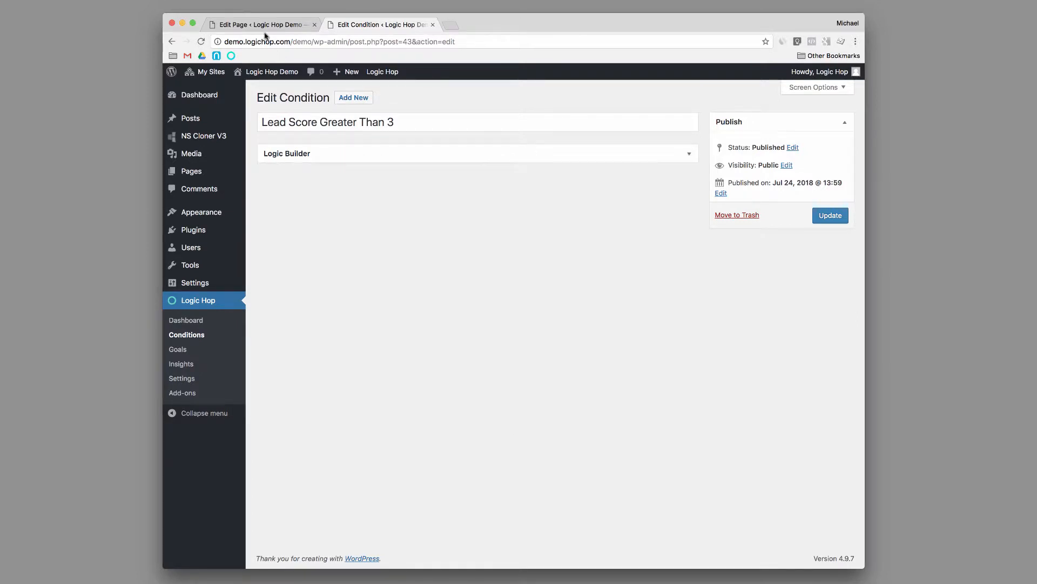
{"action": "left_click", "coordinate": [690, 156]}
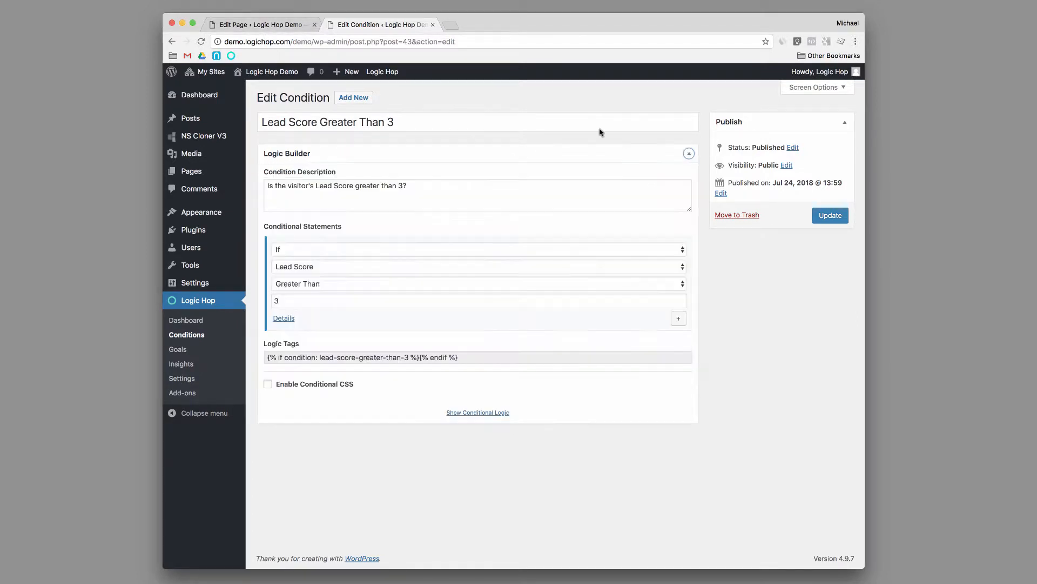
- Return to the Lead Scores page editor and examine the if condition tag, both conditional messages and the LeadScore variable tag
{"action": "left_click", "coordinate": [262, 25]}
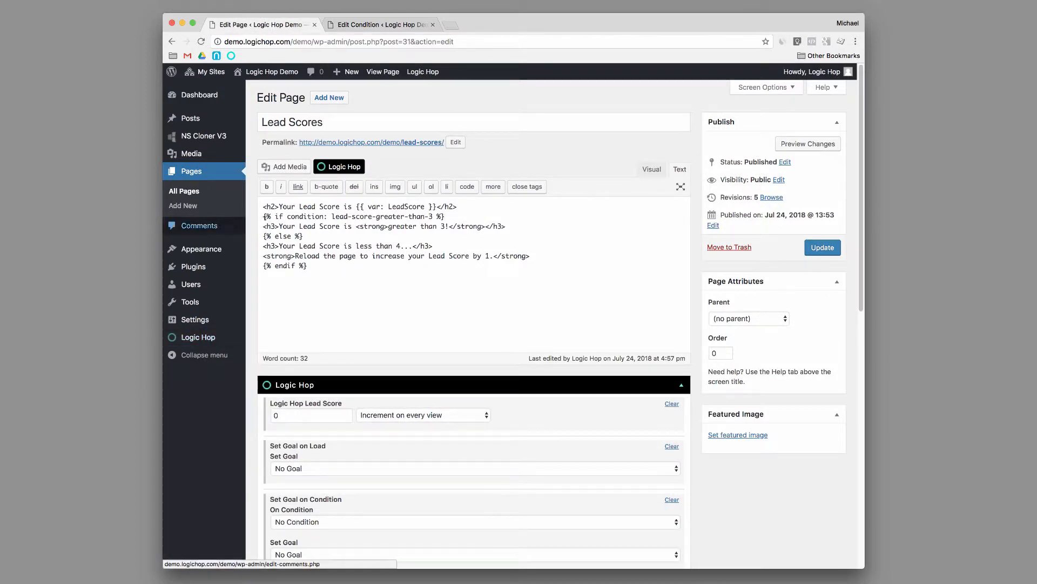
{"action": "left_click_drag", "start_coordinate": [263, 217], "coordinate": [335, 216]}
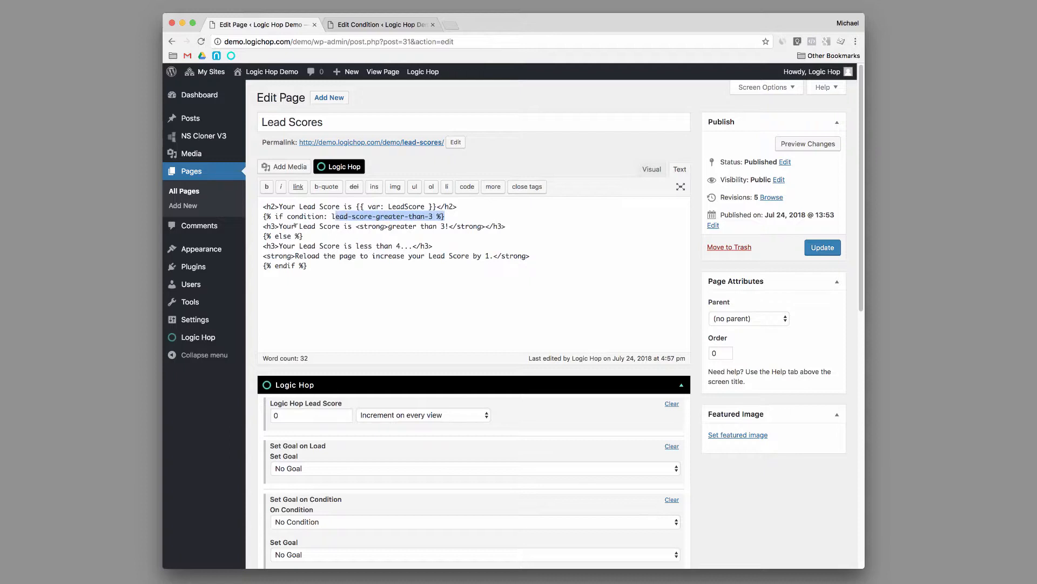
{"action": "left_click_drag", "start_coordinate": [264, 227], "coordinate": [524, 220]}
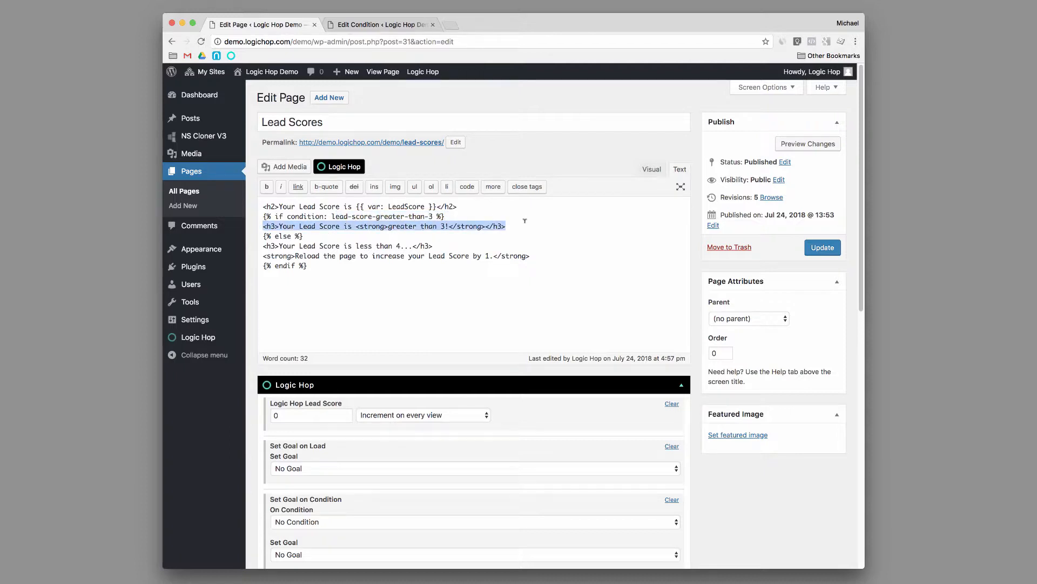
{"action": "left_click_drag", "start_coordinate": [264, 246], "coordinate": [438, 242]}
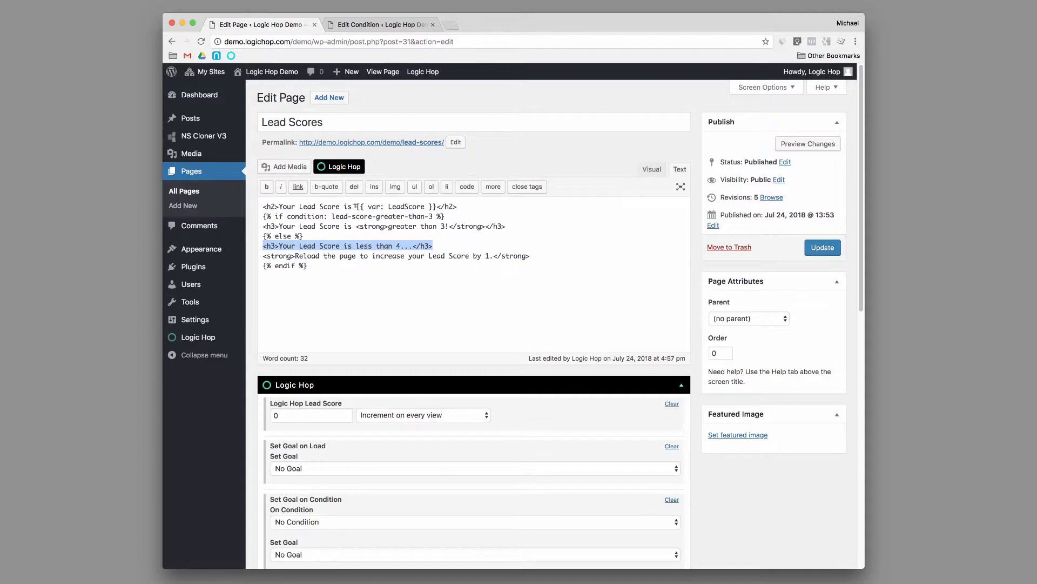
{"action": "left_click_drag", "start_coordinate": [355, 206], "coordinate": [434, 206]}
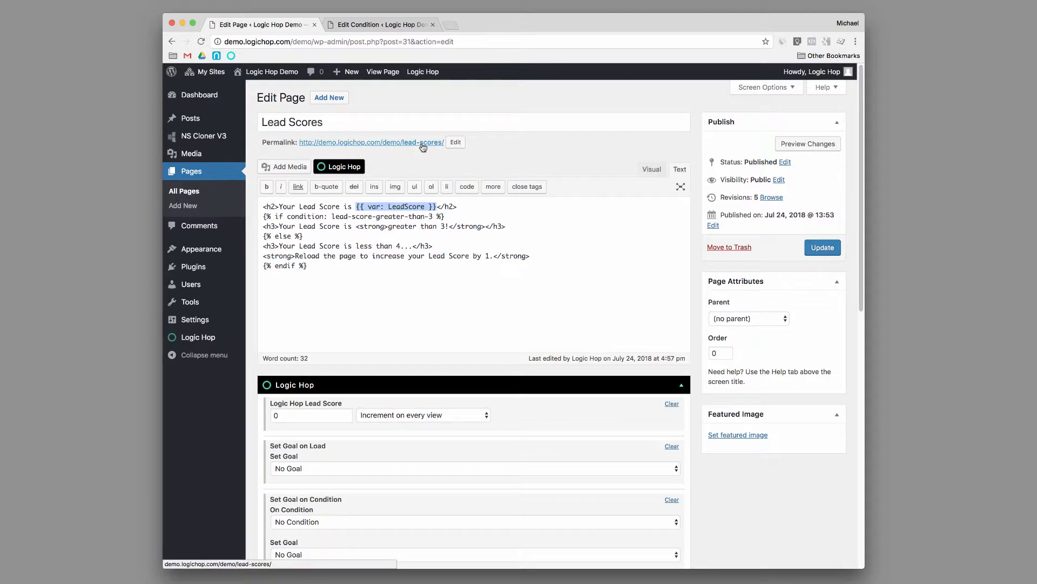
- Open the live Lead Scores page in a new browser tab and check its lead score heading
{"action": "left_click", "coordinate": [423, 142], "text": "super"}
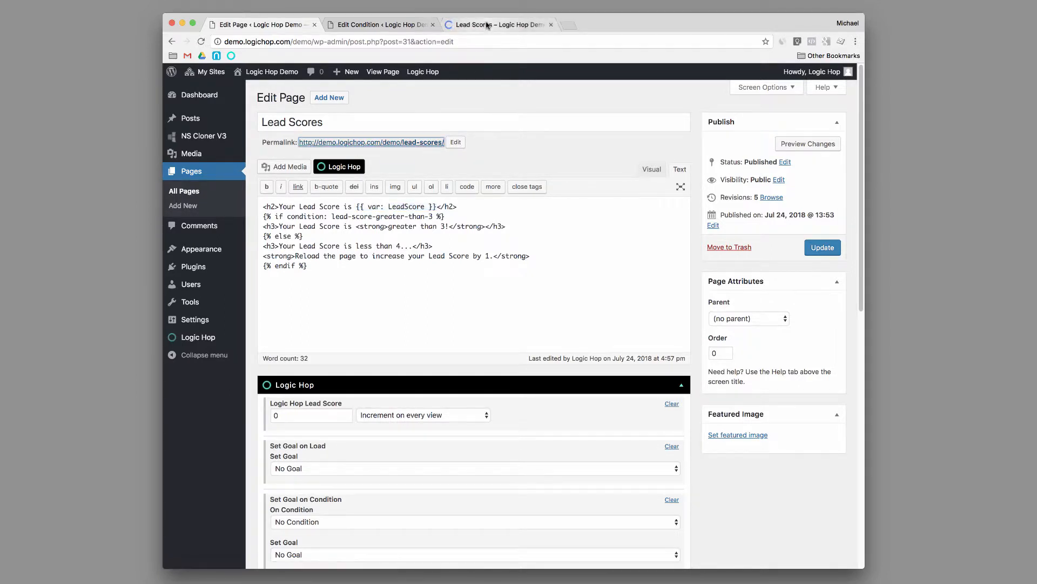
{"action": "left_click", "coordinate": [487, 25]}
{"action": "double_click", "coordinate": [432, 286]}
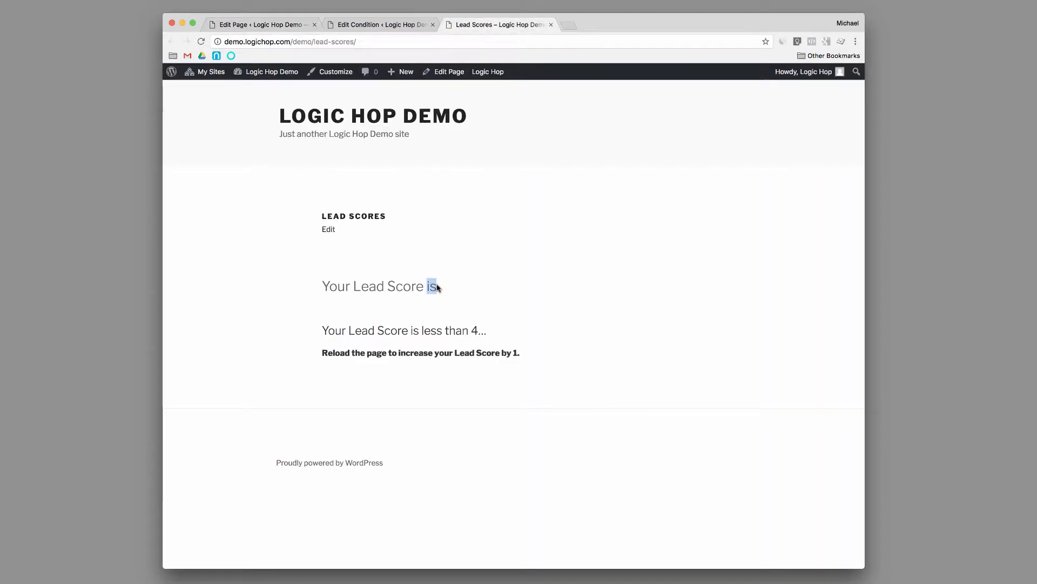
{"action": "left_click", "coordinate": [448, 287]}
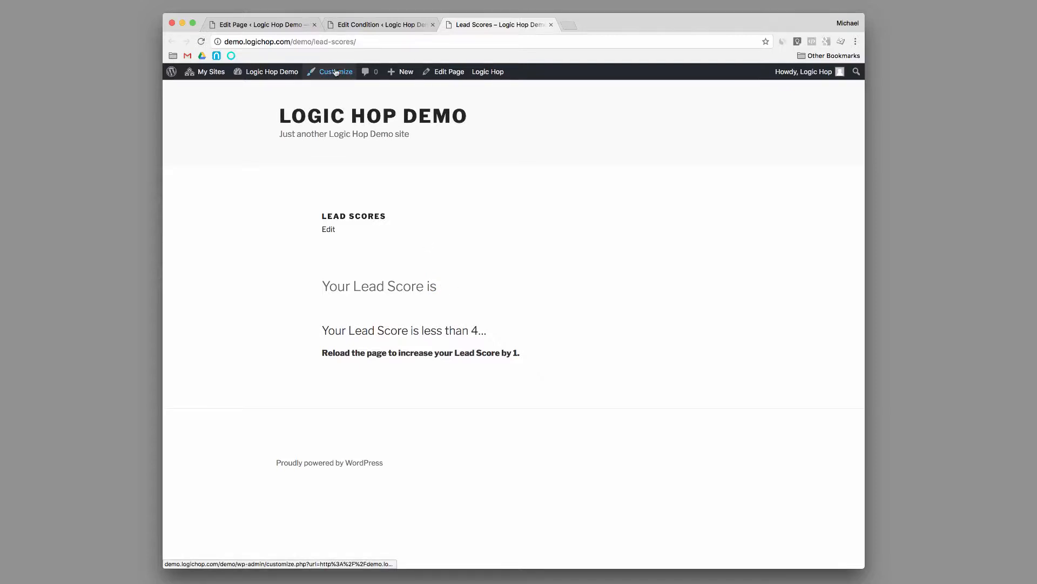
- Back in the page editor, inspect the Default Value option for the LeadScore variable in the Logic Hop dialog without inserting anything
{"action": "left_click", "coordinate": [292, 28]}
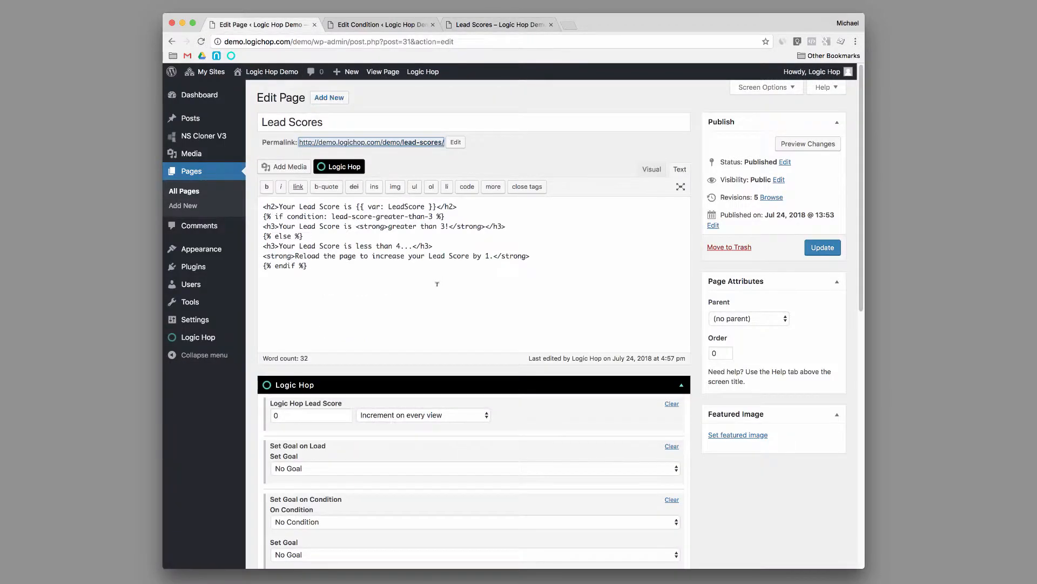
{"action": "left_click", "coordinate": [420, 208]}
{"action": "left_click", "coordinate": [358, 169]}
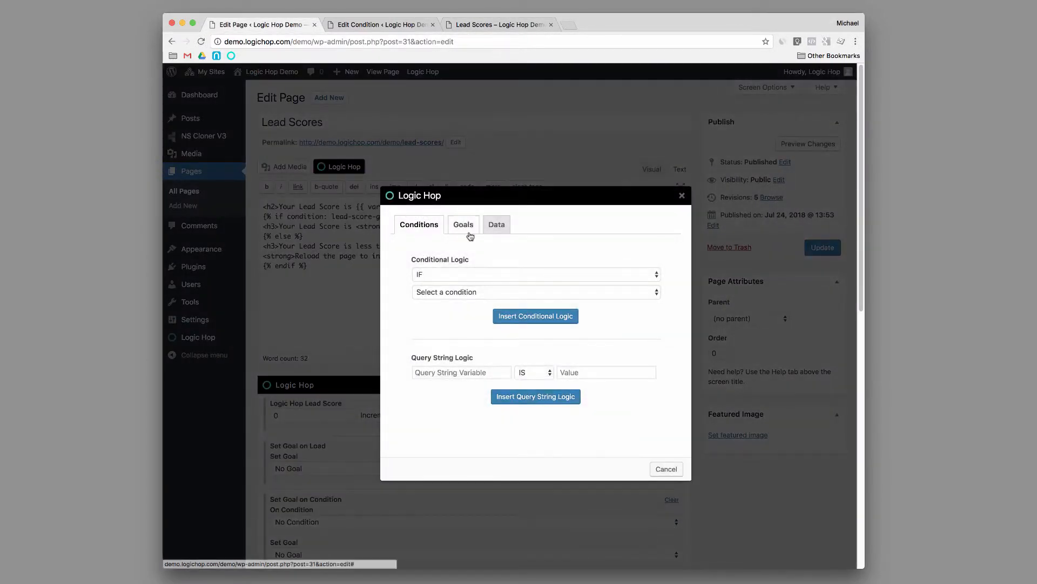
{"action": "left_click", "coordinate": [500, 227]}
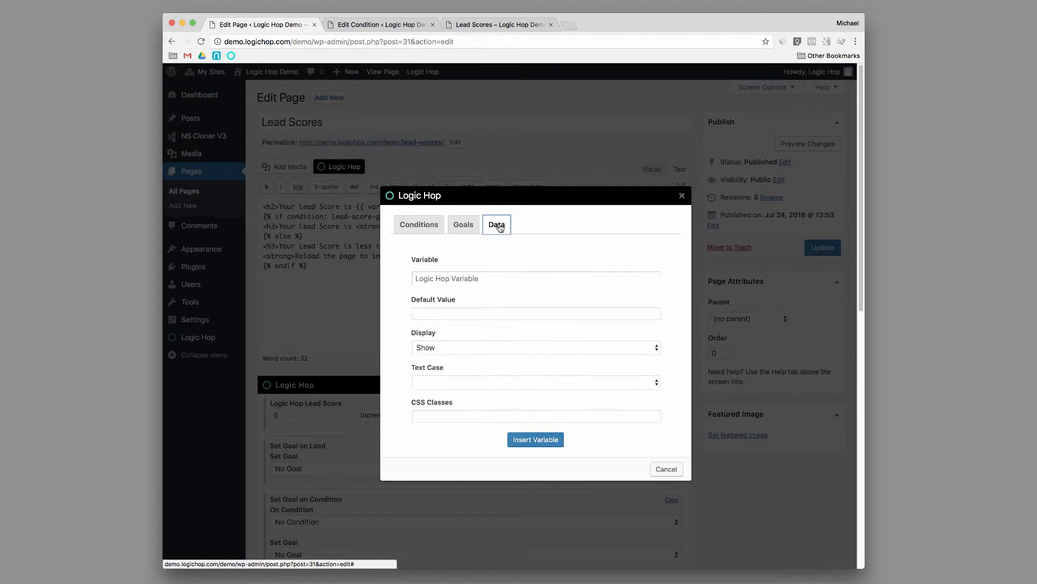
{"action": "left_click", "coordinate": [651, 279]}
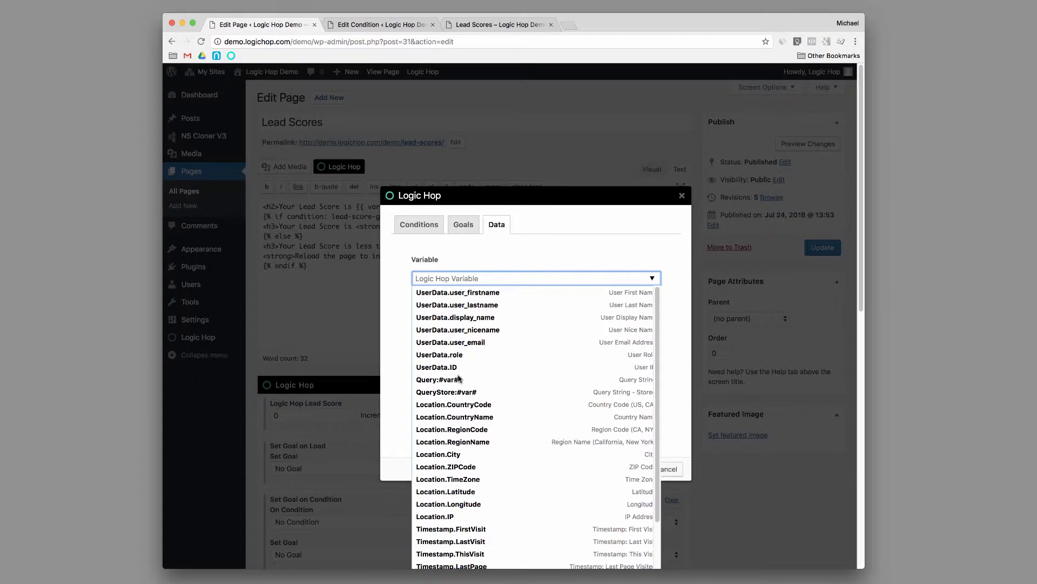
{"action": "scroll", "coordinate": [473, 378], "scroll_direction": "down", "scroll_amount": 2}
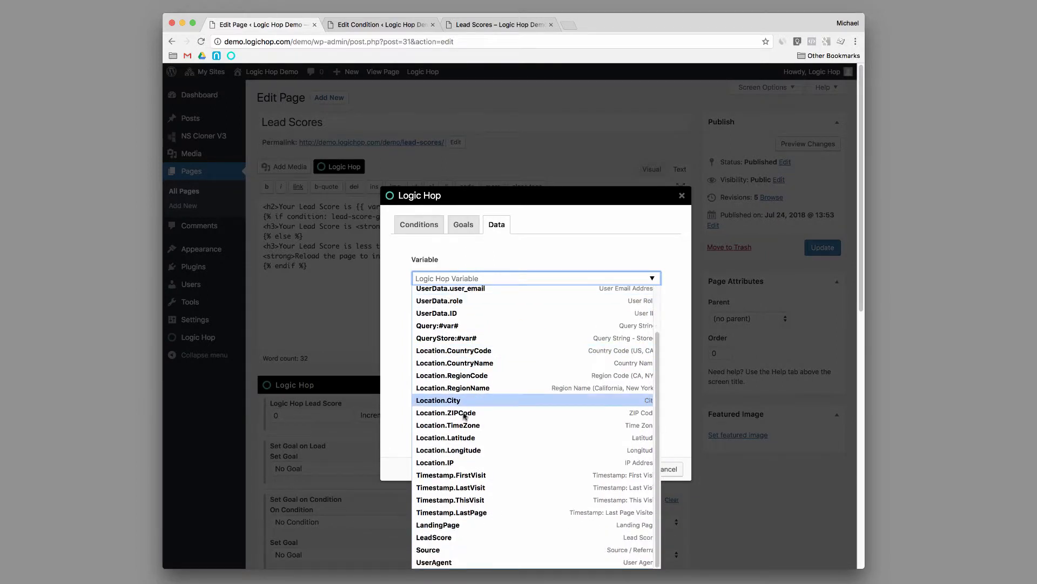
{"action": "left_click", "coordinate": [480, 536]}
{"action": "left_click", "coordinate": [464, 312]}
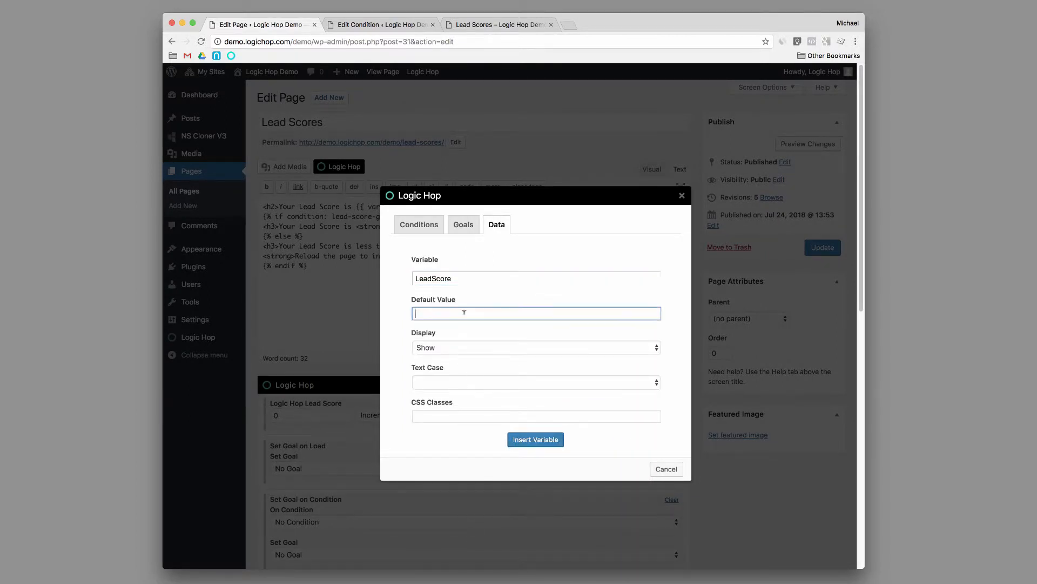
{"action": "left_click", "coordinate": [681, 195]}
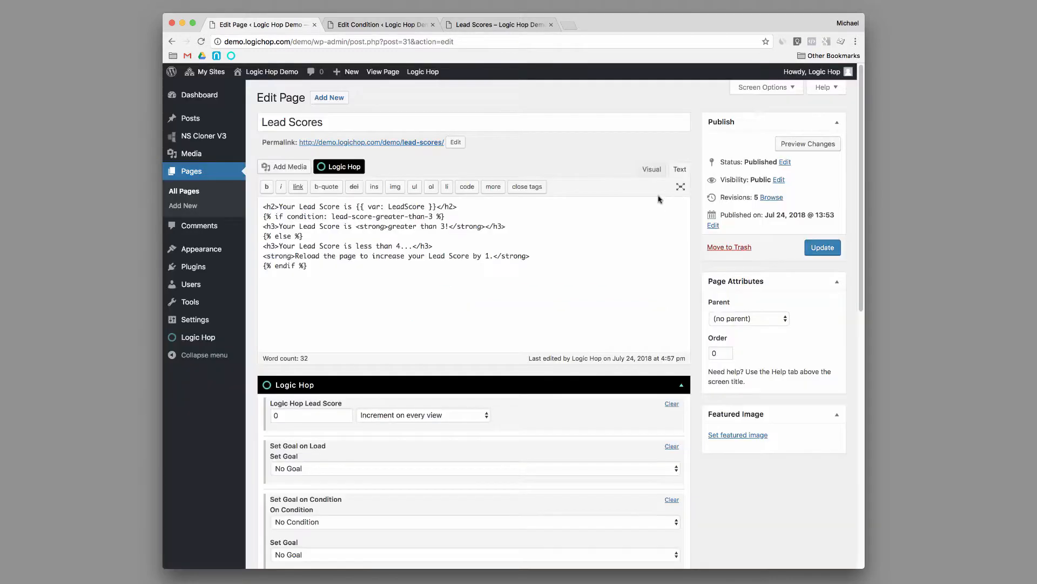
- Add "| default: NOT SET" to the LeadScore variable tag in the page's h2 heading and update the page
{"action": "left_click", "coordinate": [430, 206]}
{"action": "type", "text": "| default"}
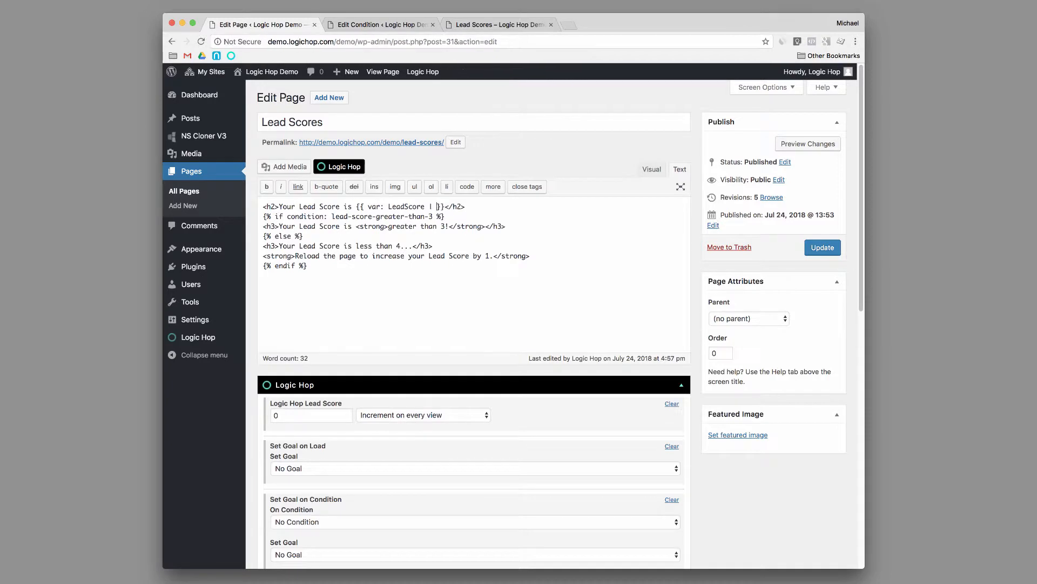
{"action": "type", "text": ": NOT SET"}
{"action": "left_click", "coordinate": [815, 247]}
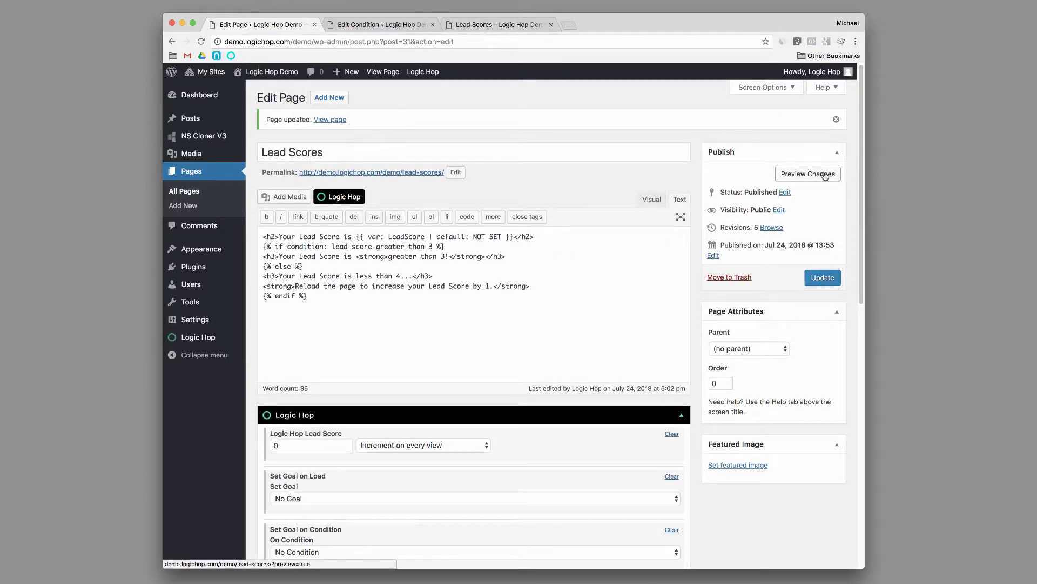
- Preview the updated Lead Scores page and open the Logic Hop Preview Tool, placing it clear of the page text
{"action": "left_click", "coordinate": [827, 173]}
{"action": "left_click", "coordinate": [669, 25]}
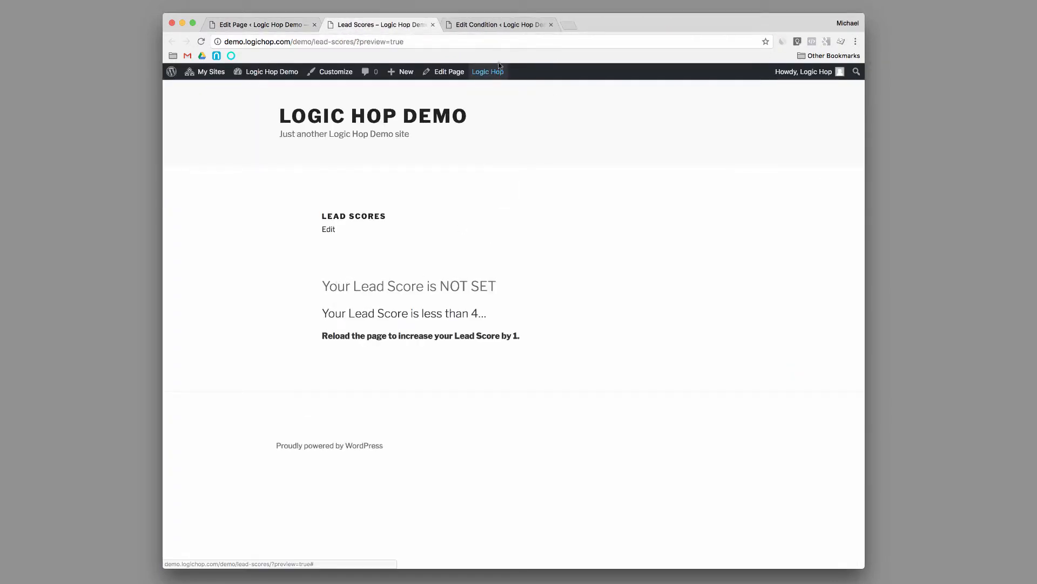
{"action": "mouse_move", "coordinate": [491, 74]}
{"action": "left_click", "coordinate": [493, 144]}
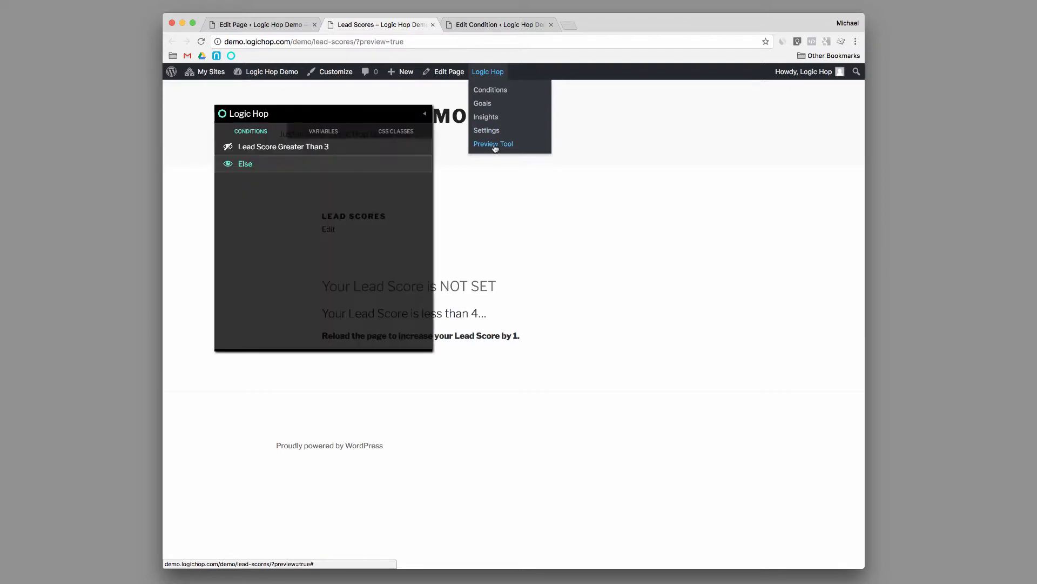
{"action": "left_click_drag", "start_coordinate": [379, 115], "coordinate": [732, 145]}
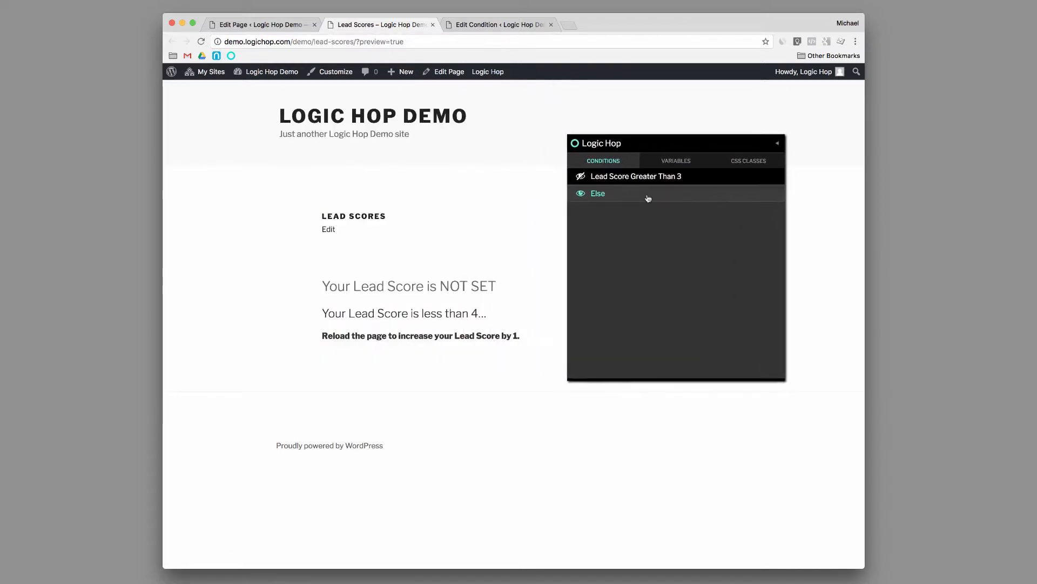
- In the Preview Tool, switch to the Lead Score Greater Than 3 content and back to Else, and set the LeadScore variable to 24
{"action": "left_click", "coordinate": [581, 176]}
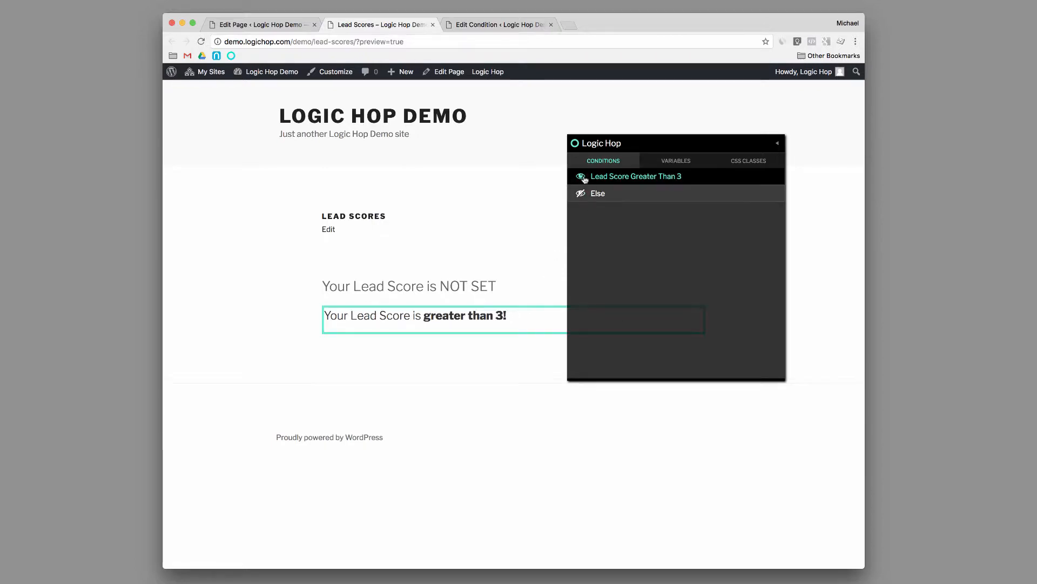
{"action": "left_click", "coordinate": [581, 194]}
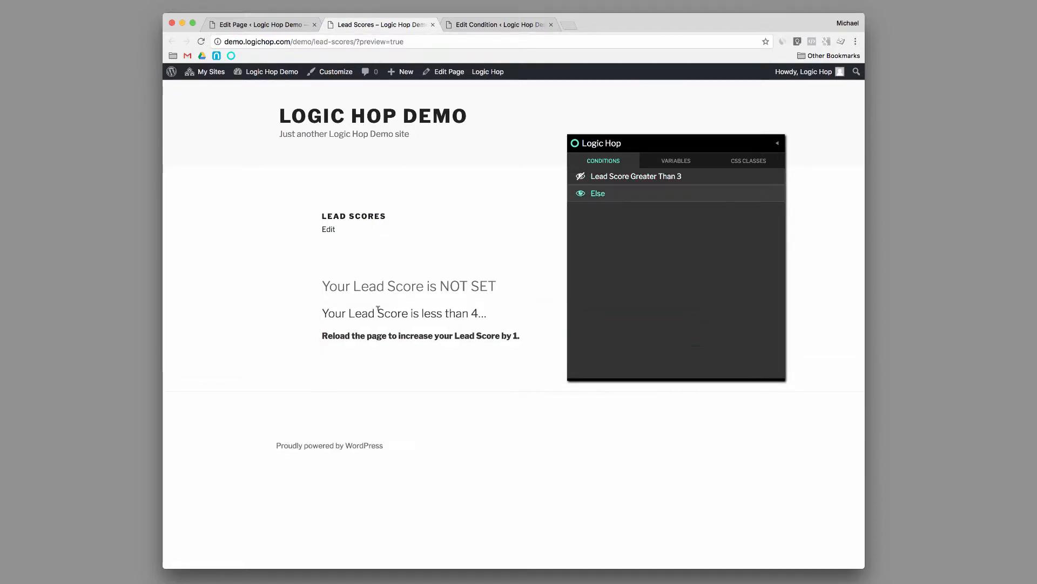
{"action": "left_click", "coordinate": [671, 164]}
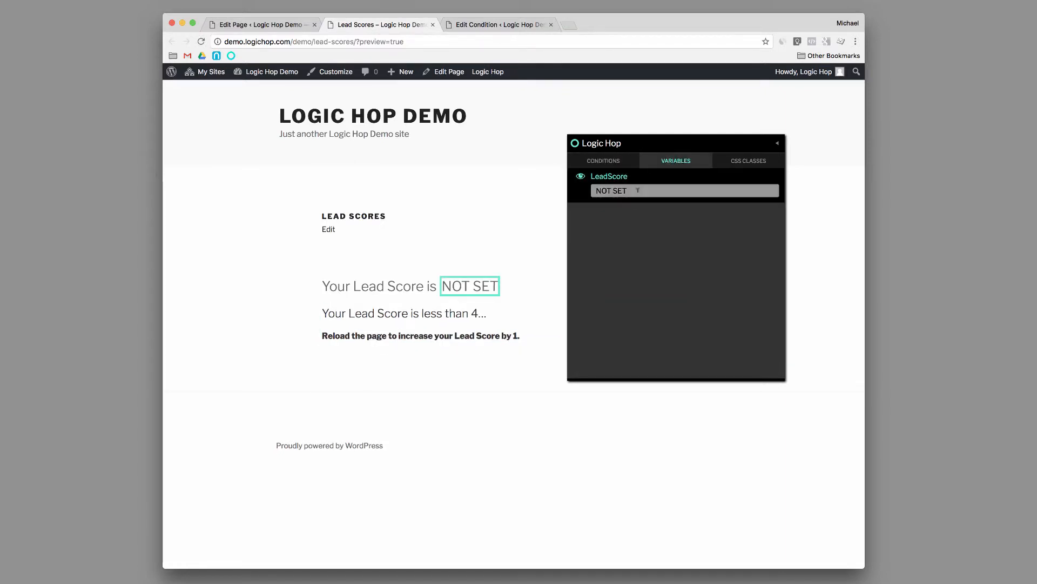
{"action": "left_click", "coordinate": [644, 189]}
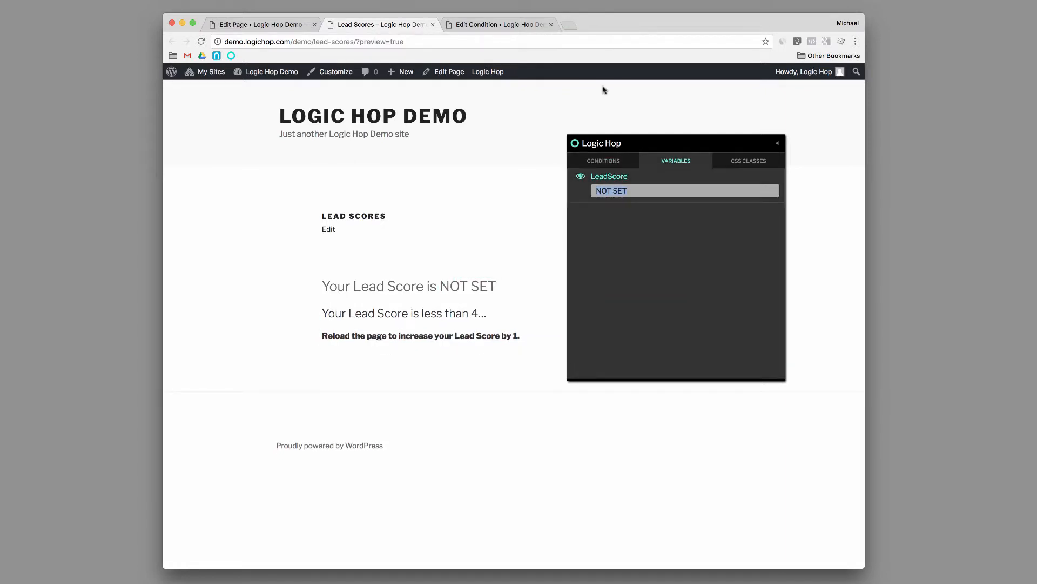
{"action": "type", "text": "24"}
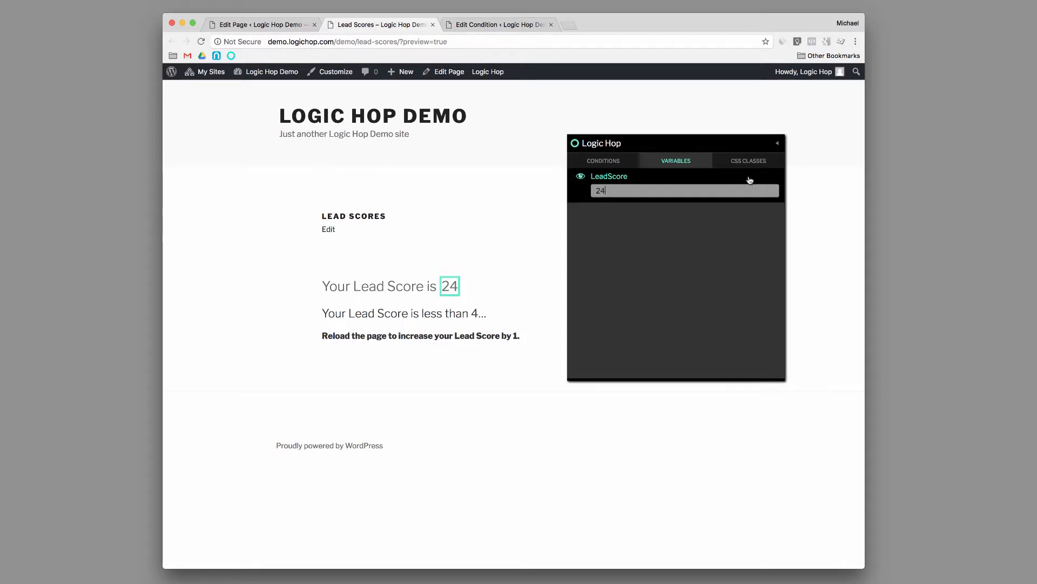
- Close the Preview Tool and, in the page editor, set the Logic Hop Lead Score to 1 with Increment on every view
{"action": "left_click", "coordinate": [777, 143]}
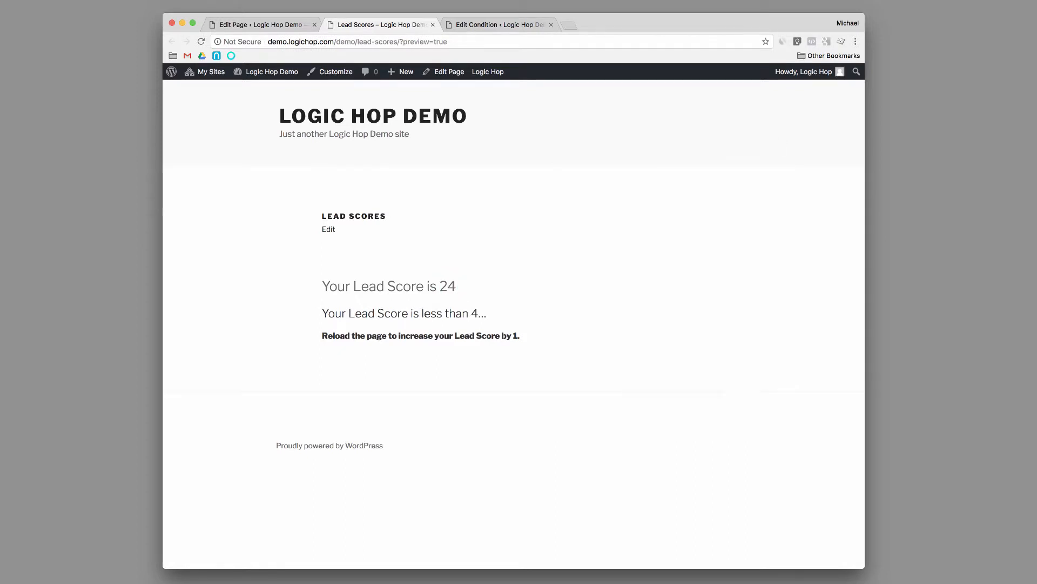
{"action": "left_click", "coordinate": [288, 27]}
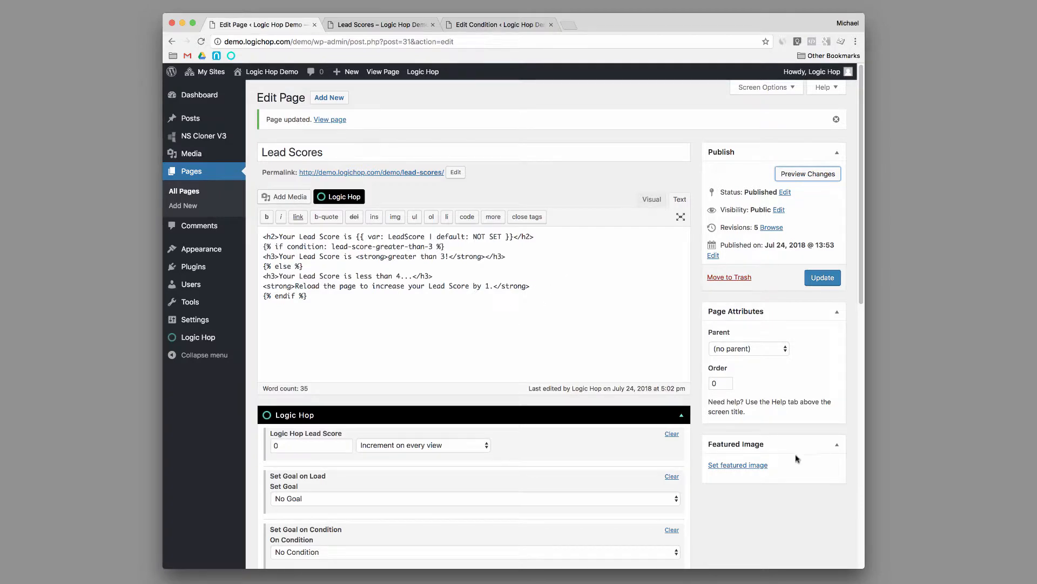
{"action": "left_click", "coordinate": [682, 415]}
{"action": "left_click", "coordinate": [682, 415]}
{"action": "scroll", "coordinate": [548, 365], "scroll_direction": "down", "scroll_amount": 3}
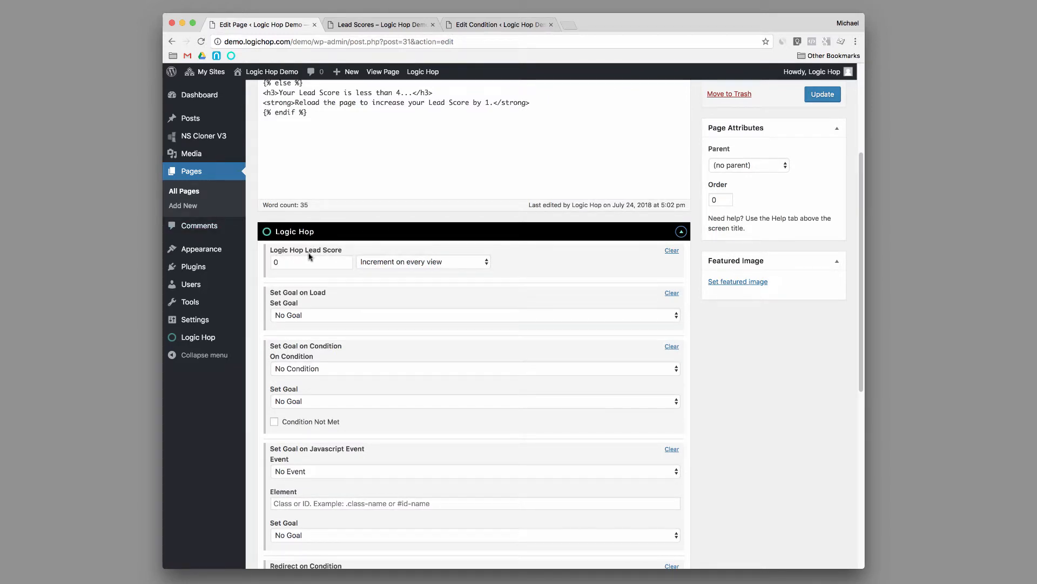
{"action": "left_click", "coordinate": [427, 265]}
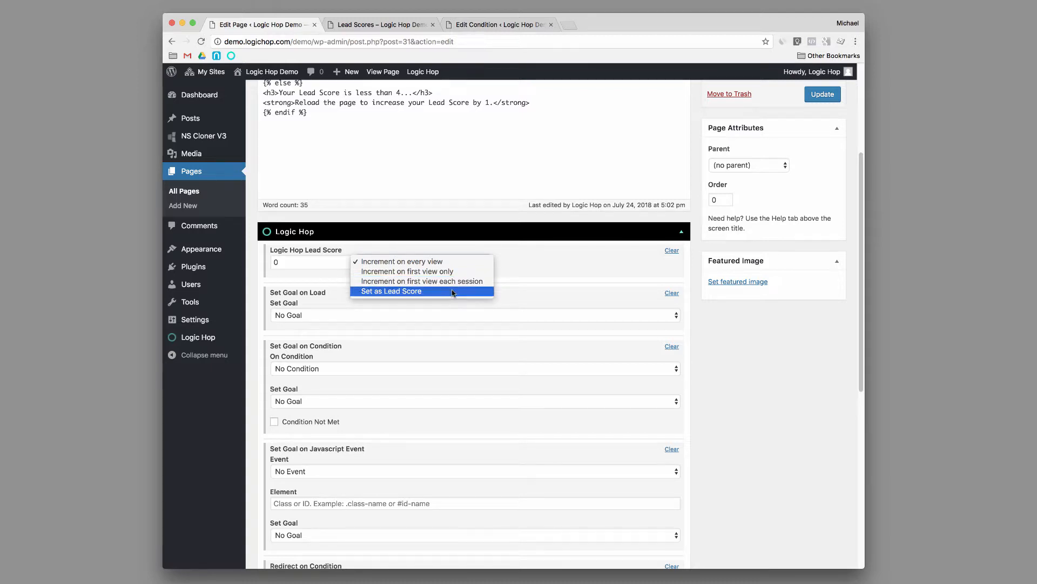
{"action": "left_click", "coordinate": [452, 246]}
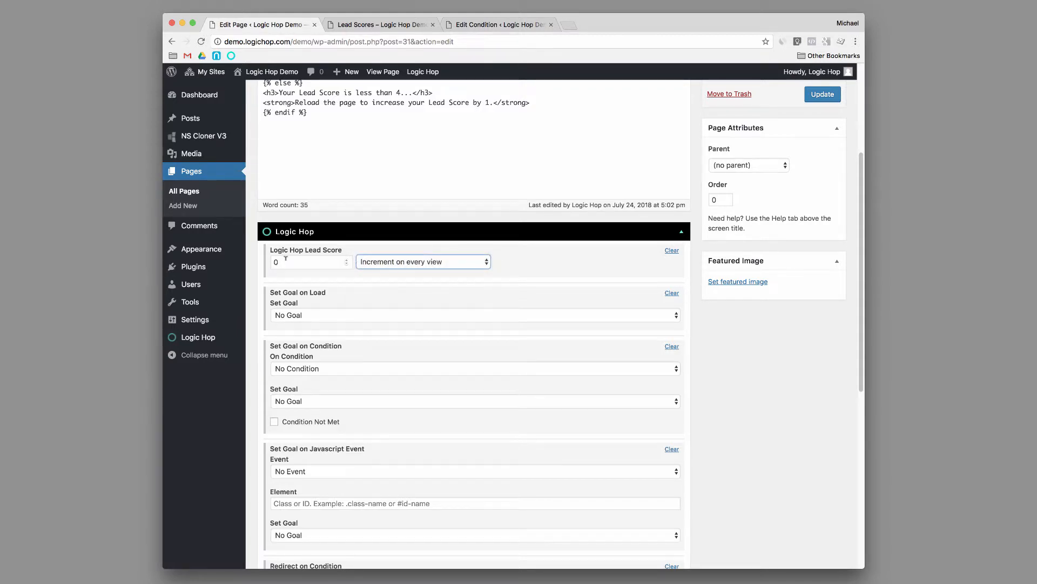
{"action": "left_click", "coordinate": [275, 261]}
{"action": "key", "text": "Up"}
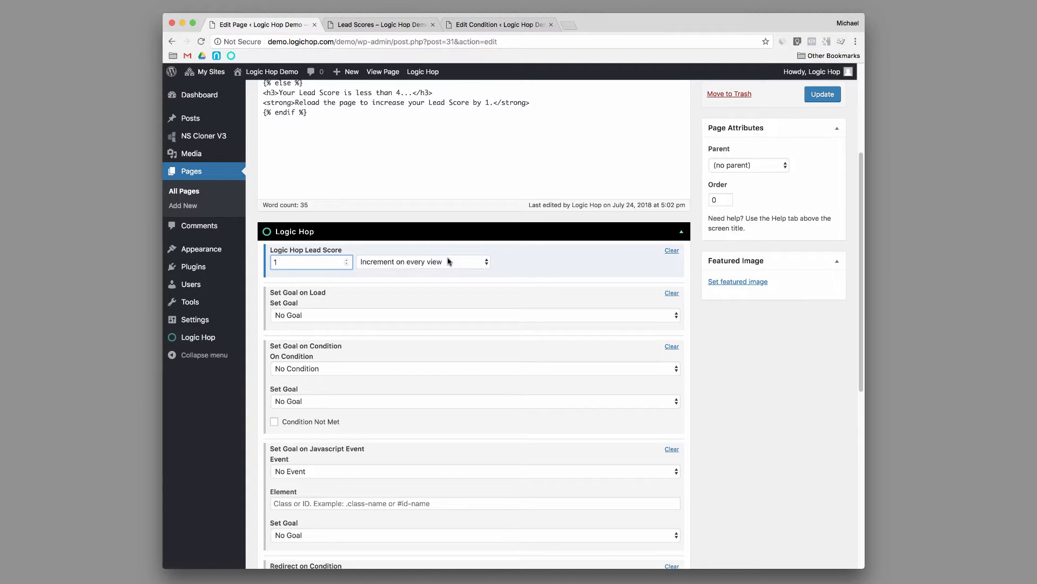
- Review the Lead Score increment options and try a negative Lead Score of -5
{"action": "left_click", "coordinate": [452, 261]}
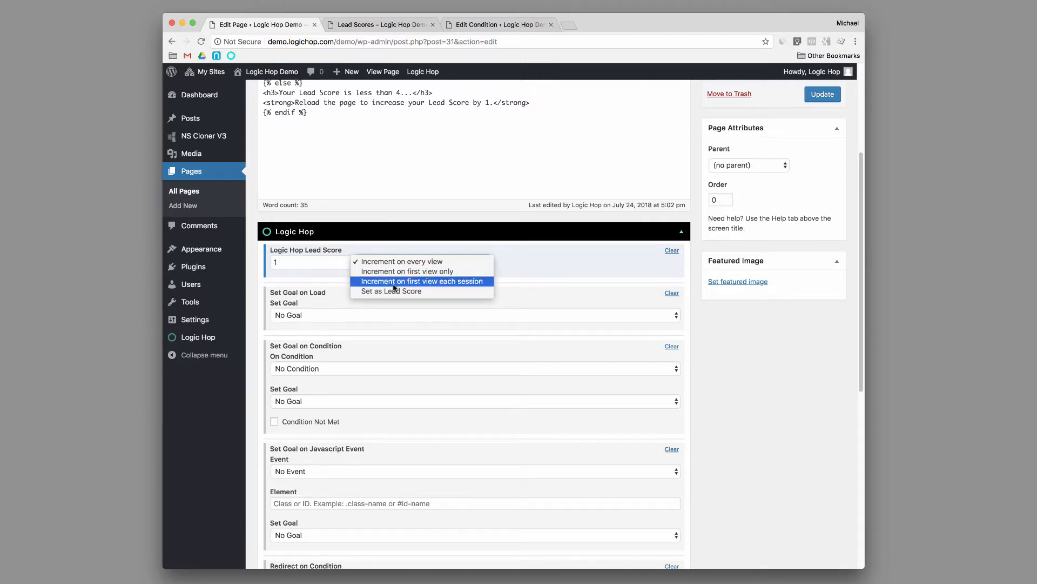
{"action": "left_click", "coordinate": [288, 269]}
{"action": "mouse_move", "coordinate": [280, 262]}
{"action": "left_mouse_down"}
{"action": "mouse_move", "coordinate": [260, 254]}
{"action": "mouse_move", "coordinate": [274, 262]}
{"action": "left_mouse_up"}
{"action": "type", "text": "0"}
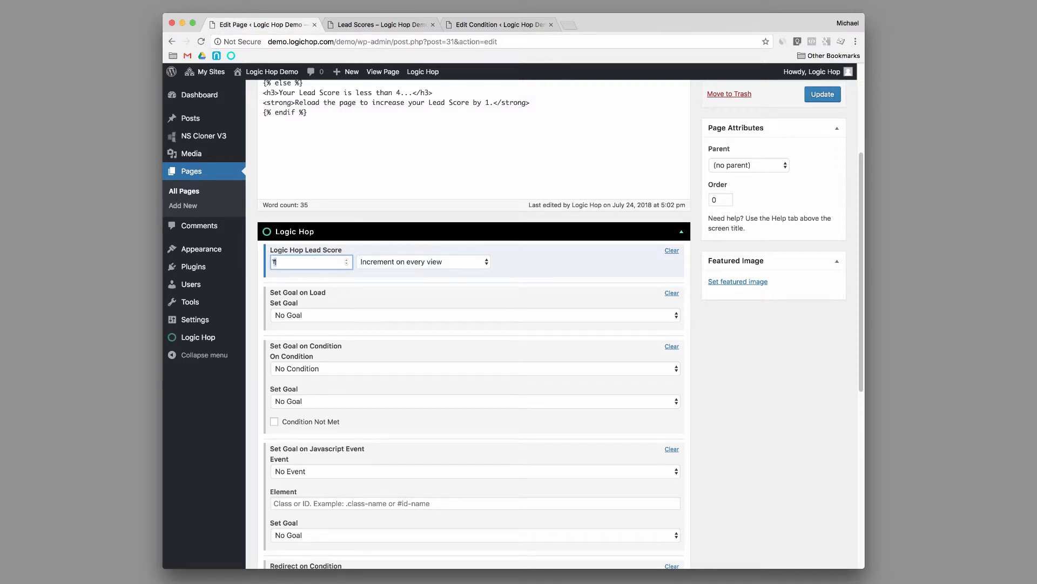
{"action": "type", "text": "-5"}
- Restore the Logic Hop Lead Score to 1 and update the Lead Scores page
{"action": "left_click_drag", "start_coordinate": [280, 262], "coordinate": [270, 263]}
{"action": "type", "text": "1"}
{"action": "scroll", "coordinate": [465, 263], "scroll_direction": "up", "scroll_amount": 2}
{"action": "scroll", "coordinate": [452, 348], "scroll_direction": "up", "scroll_amount": 3}
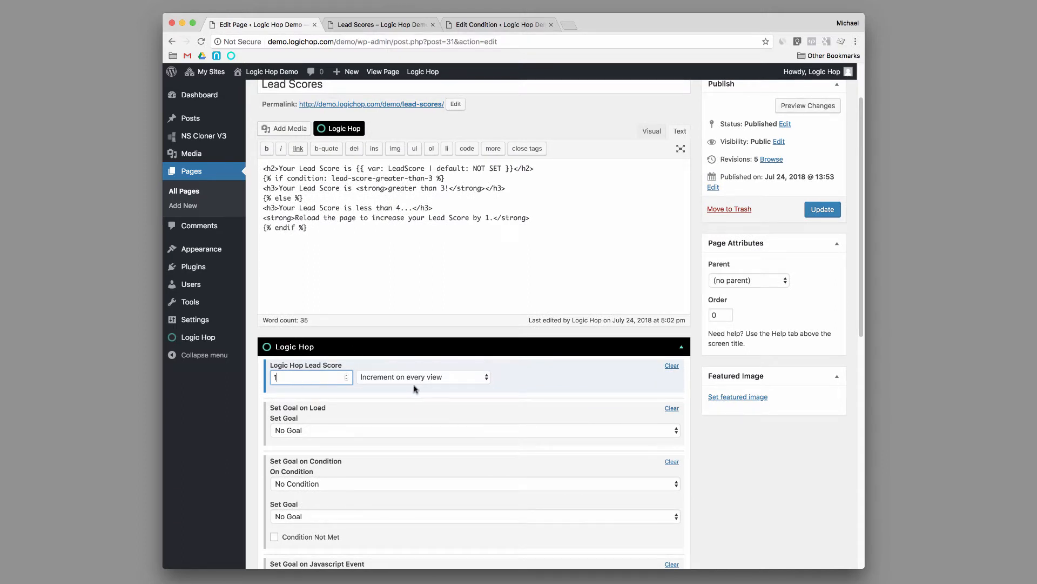
{"action": "left_click", "coordinate": [829, 215]}
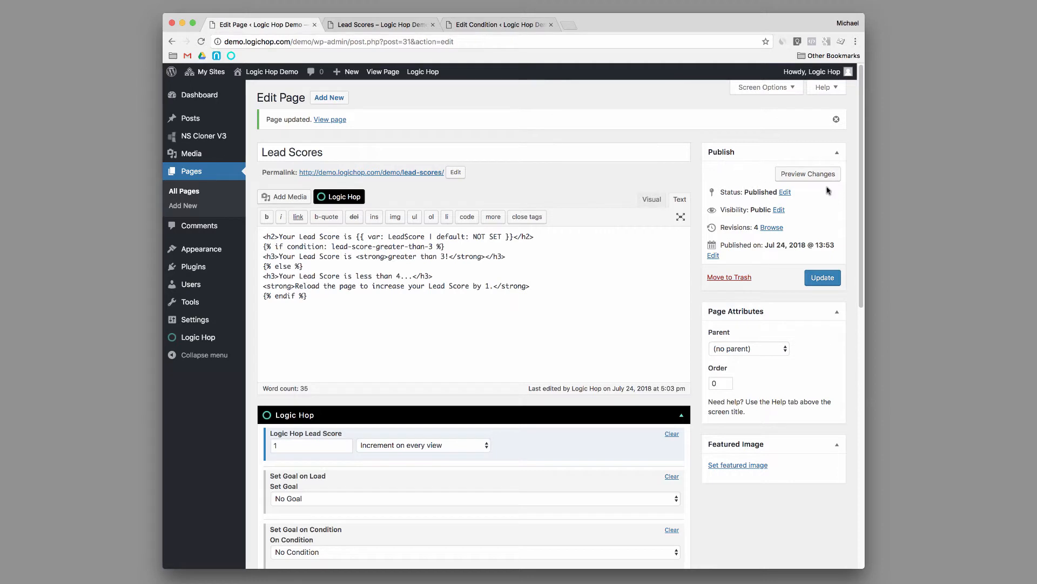
- Open the published Lead Scores page in a new tab and reload it three times to test the score and conditional content
{"action": "left_click", "coordinate": [413, 173], "text": "super"}
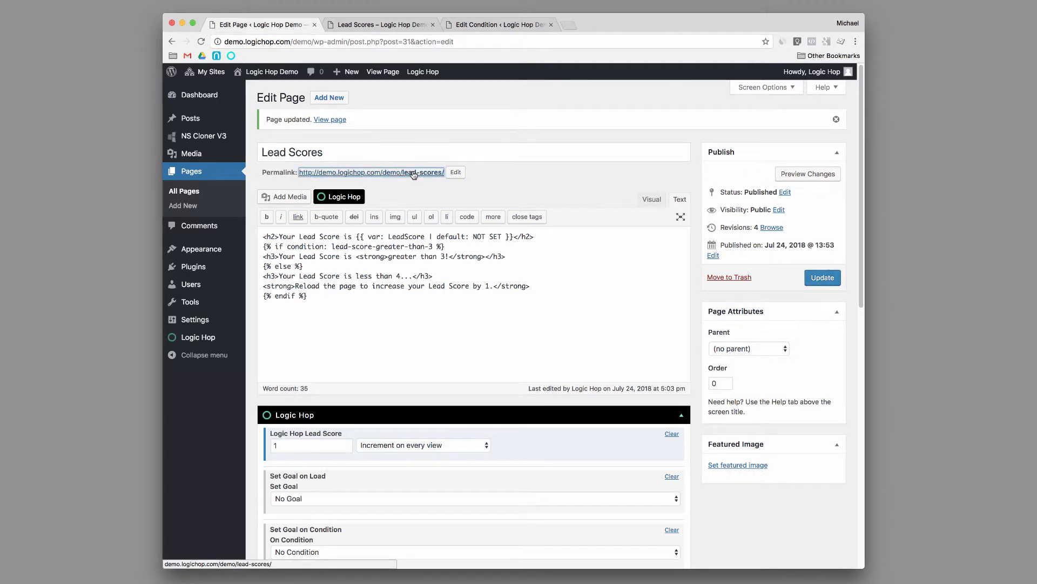
{"action": "left_click", "coordinate": [483, 26]}
{"action": "left_click_drag", "start_coordinate": [483, 26], "coordinate": [592, 32]}
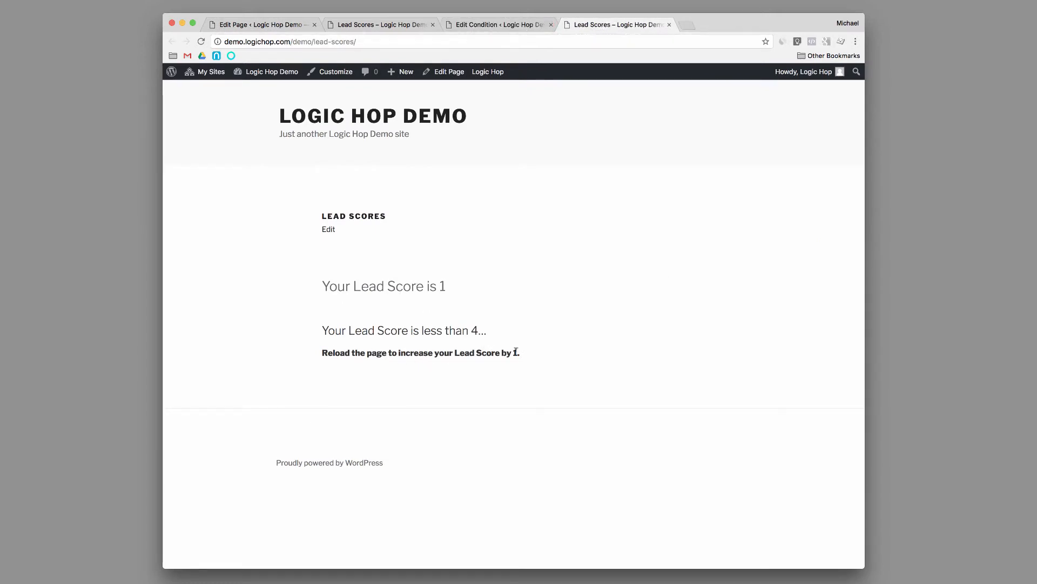
{"action": "left_click", "coordinate": [202, 42]}
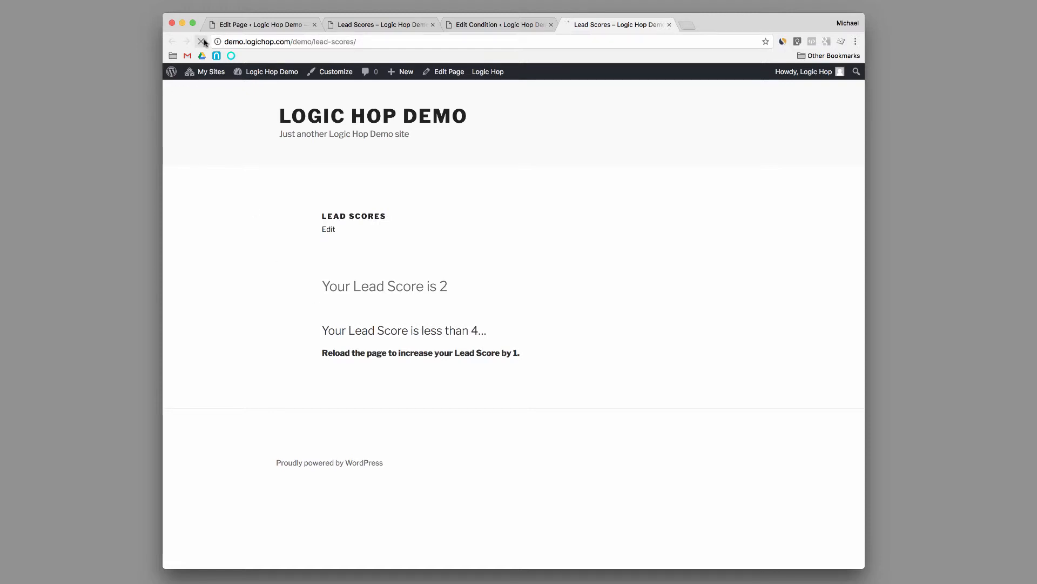
{"action": "left_click", "coordinate": [204, 41]}
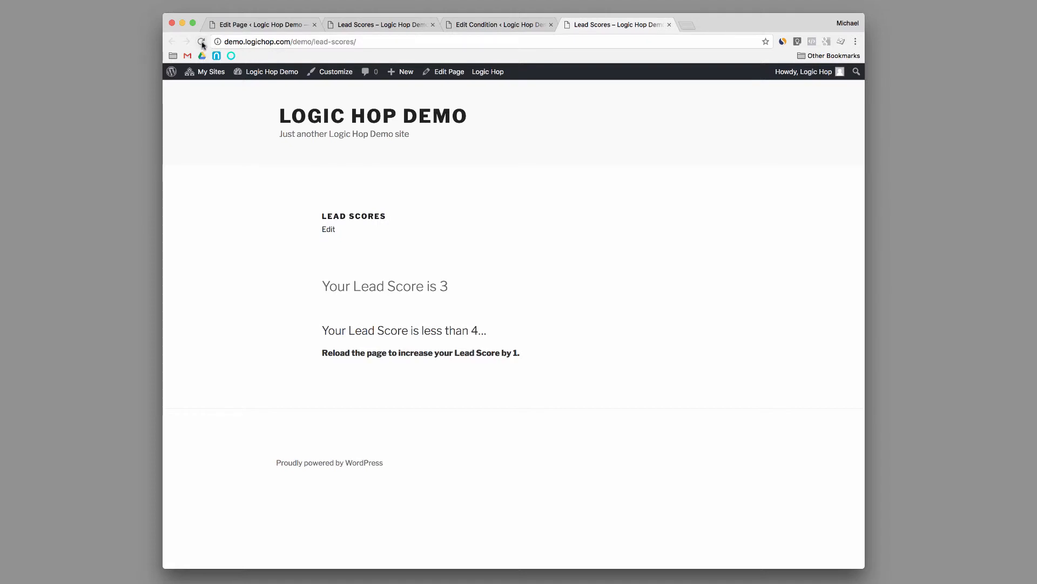
{"action": "left_click", "coordinate": [204, 42]}
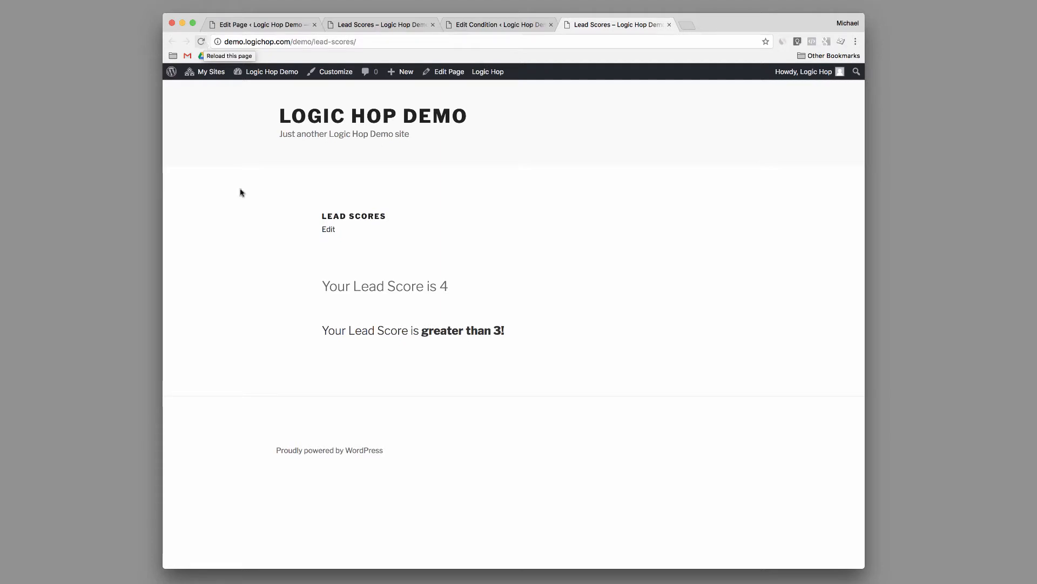
{"action": "left_click_drag", "start_coordinate": [530, 342], "coordinate": [321, 282]}
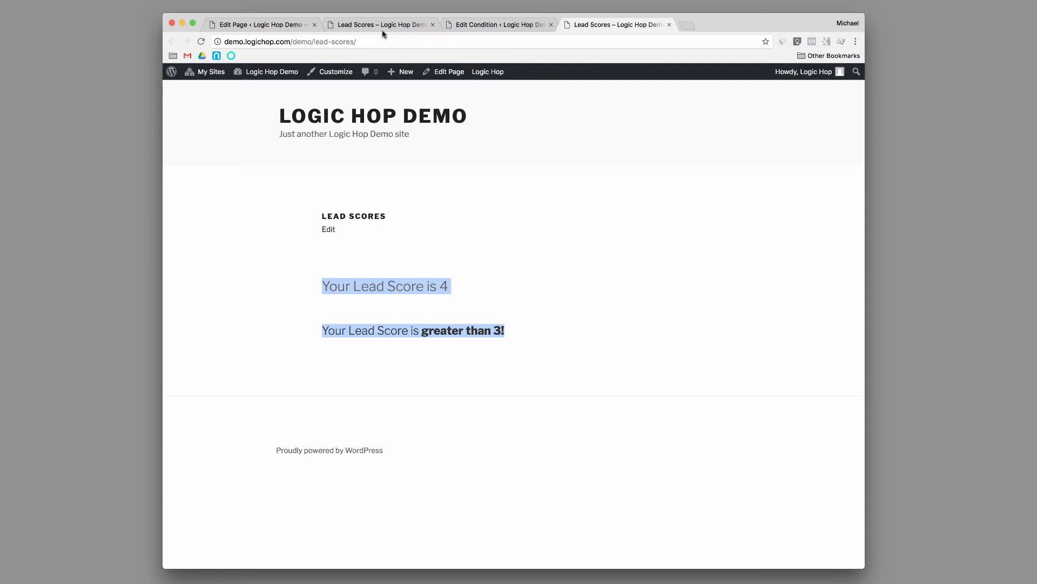
- Try adding an And statement of type Current Page to the Lead Score Greater Than 3 condition, and remove it
{"action": "left_click", "coordinate": [489, 25]}
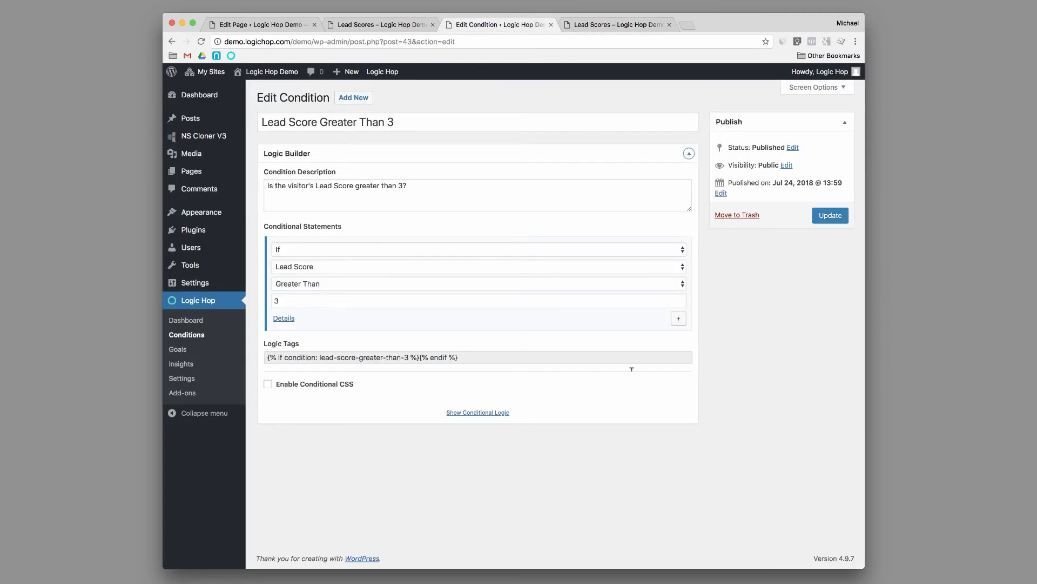
{"action": "left_click", "coordinate": [678, 321]}
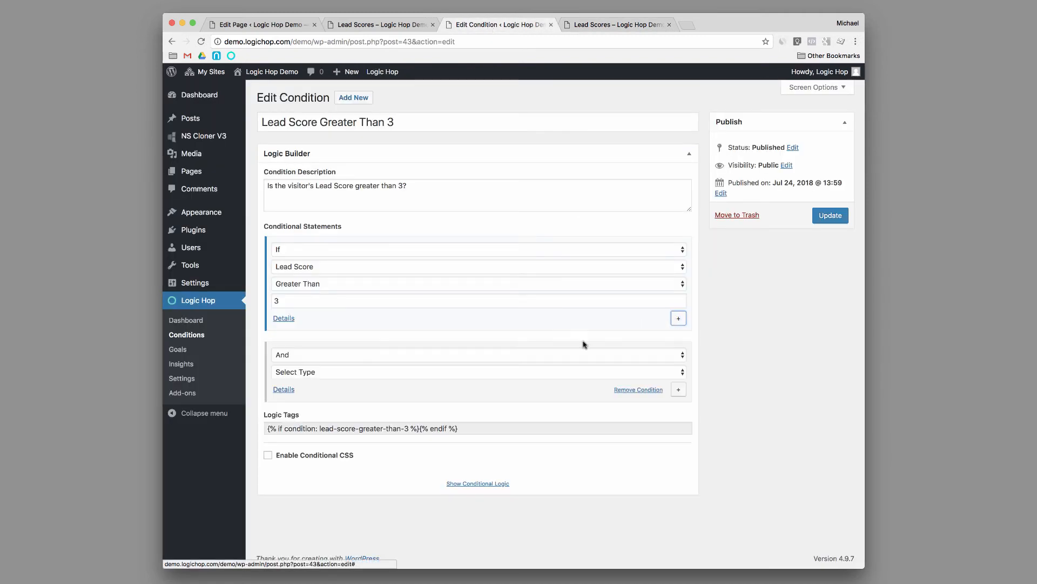
{"action": "left_click", "coordinate": [351, 374]}
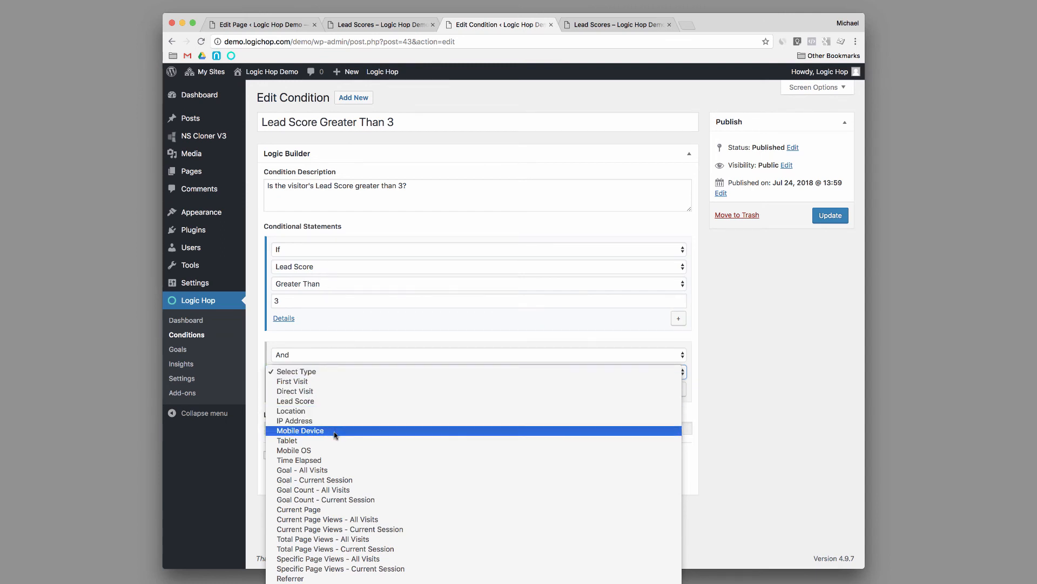
{"action": "left_click", "coordinate": [377, 510]}
{"action": "left_click", "coordinate": [351, 405]}
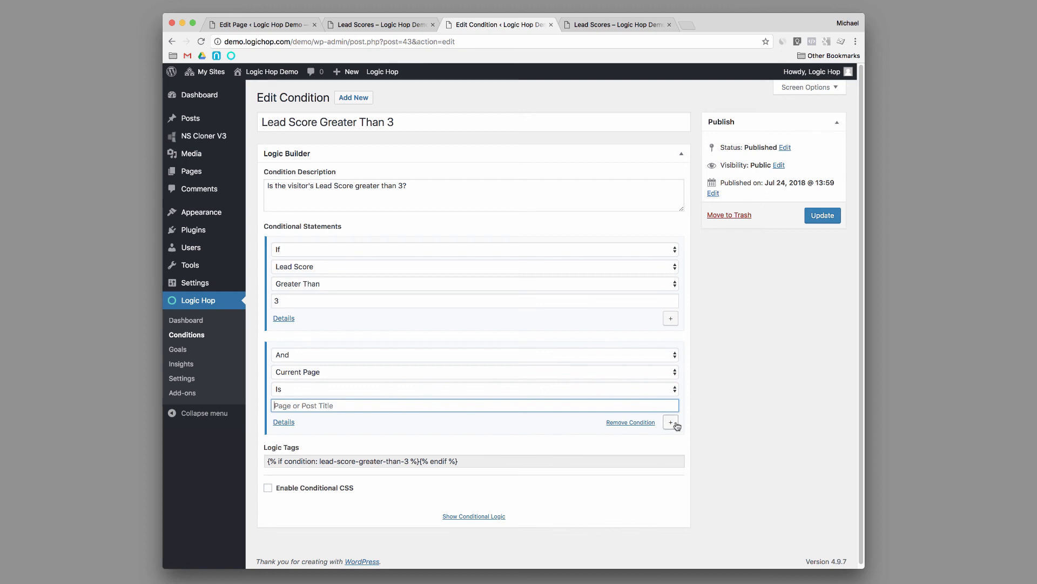
{"action": "left_click", "coordinate": [641, 422]}
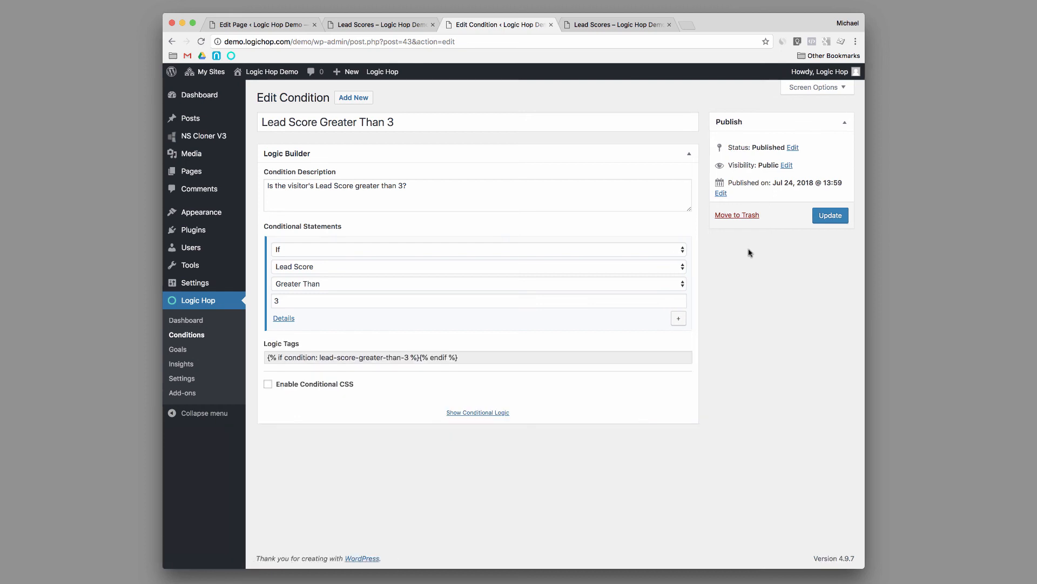